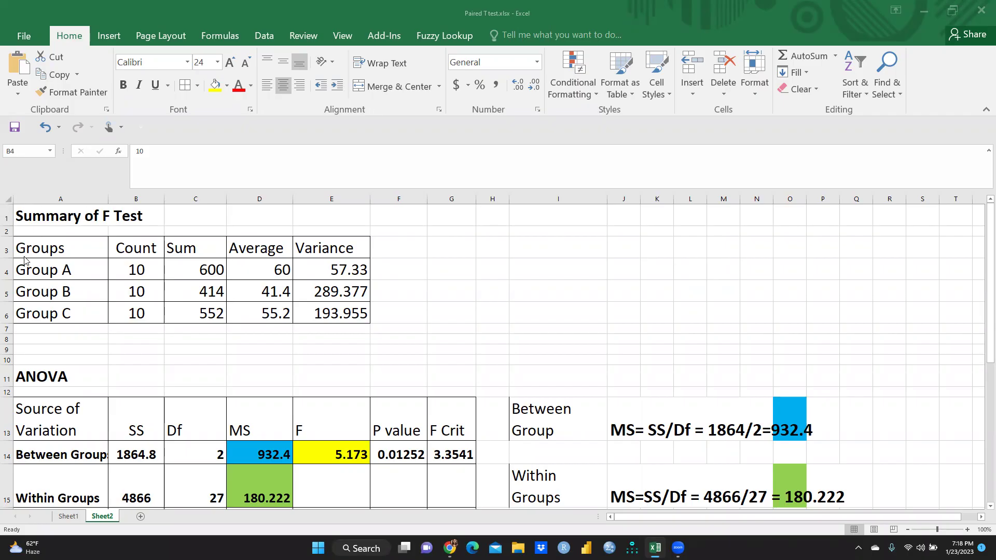
Bold the A3:E3 header cells Groups, Count, Sum, Average and Variance.
left_click(49, 269)
left_click(46, 249)
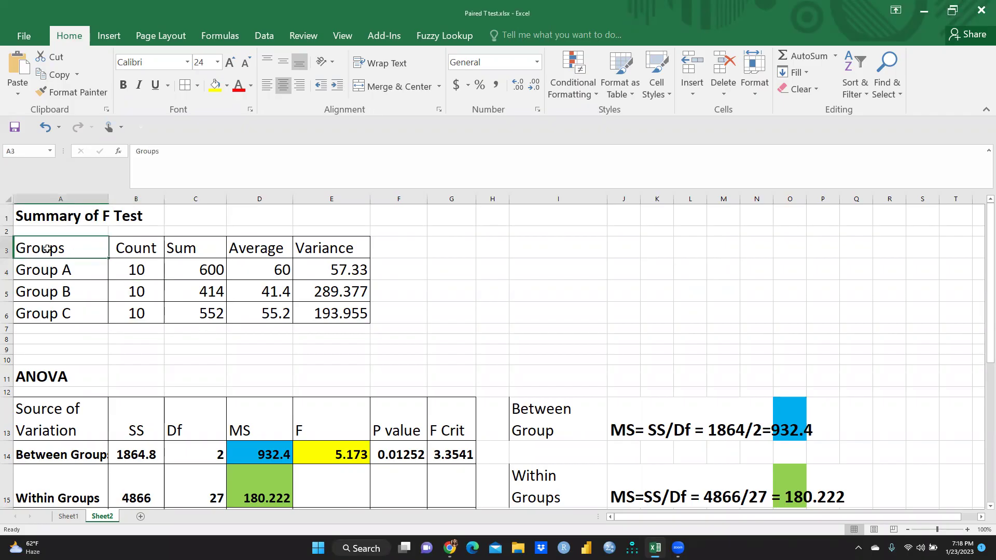
left_click_drag(46, 249, 319, 249)
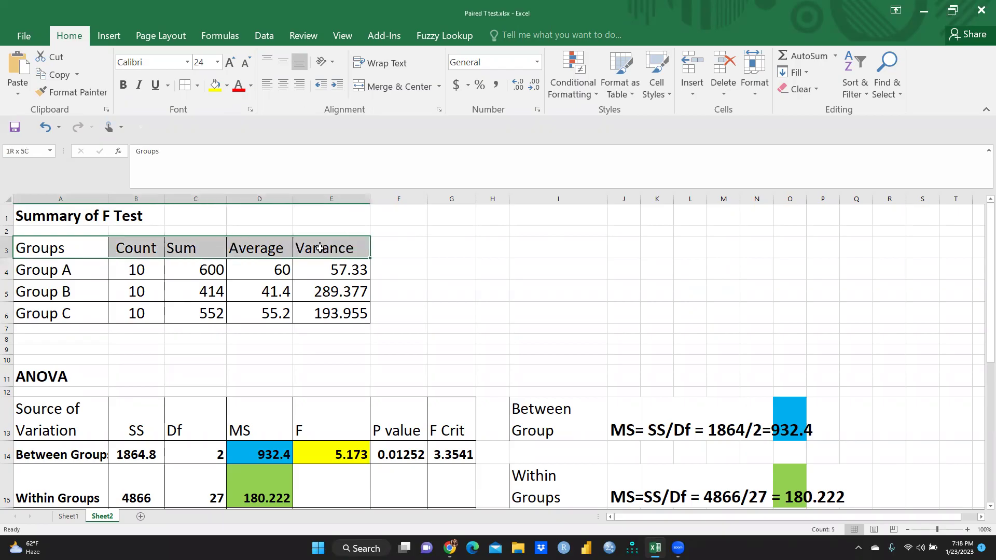
left_click(123, 85)
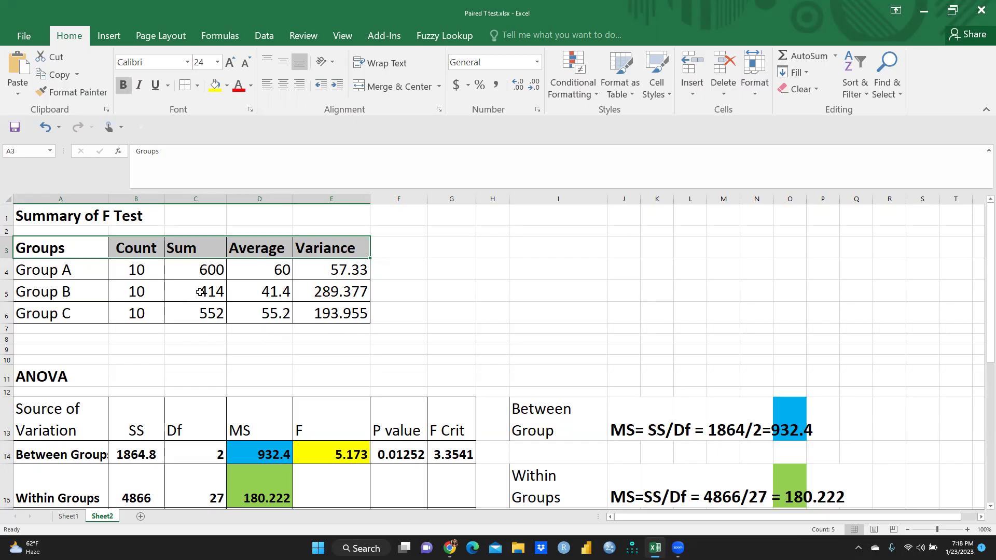
Bold the ANOVA header row A13:G13, from Source of Variation through F Crit.
scroll(83, 363, "down", 2)
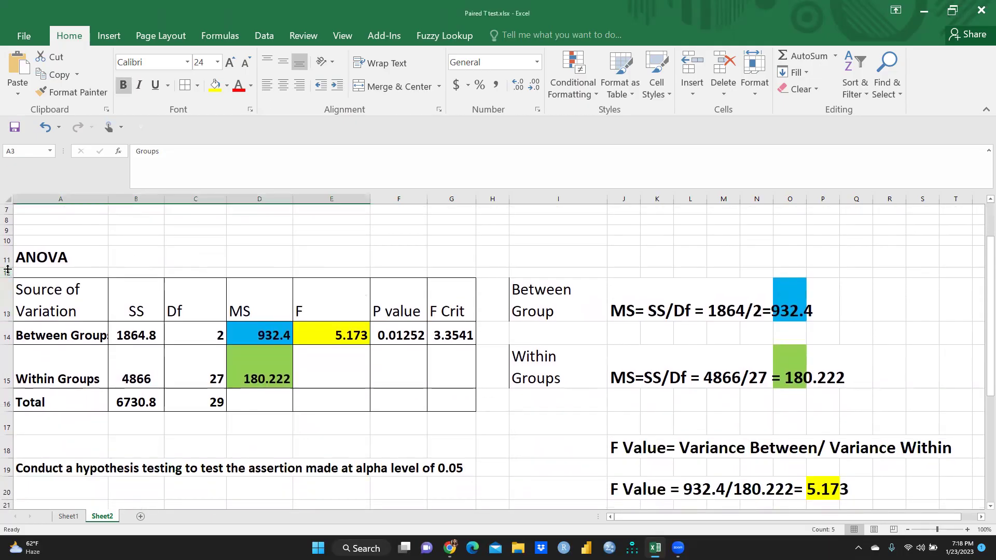
left_click(72, 293)
left_click_drag(72, 293, 454, 307)
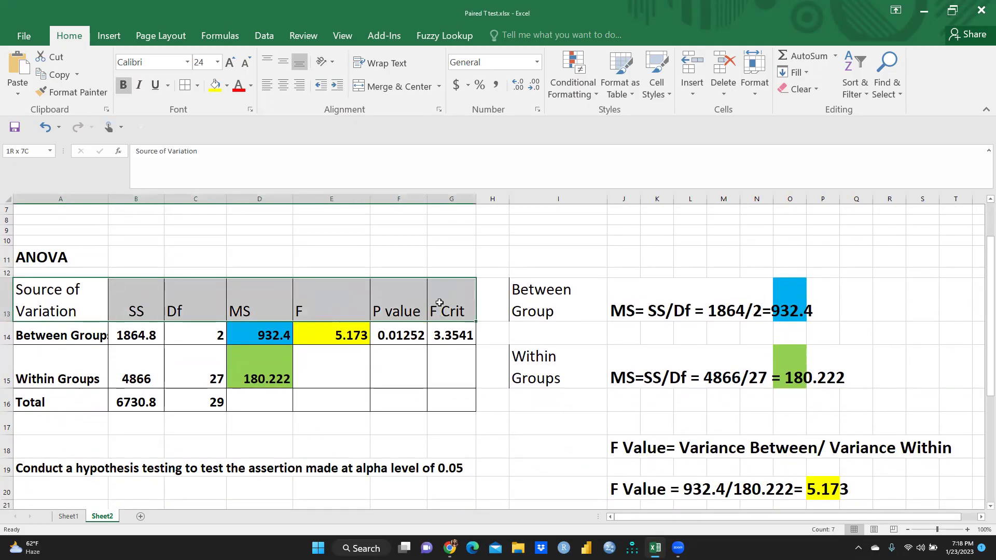
left_click(123, 85)
left_click(294, 222)
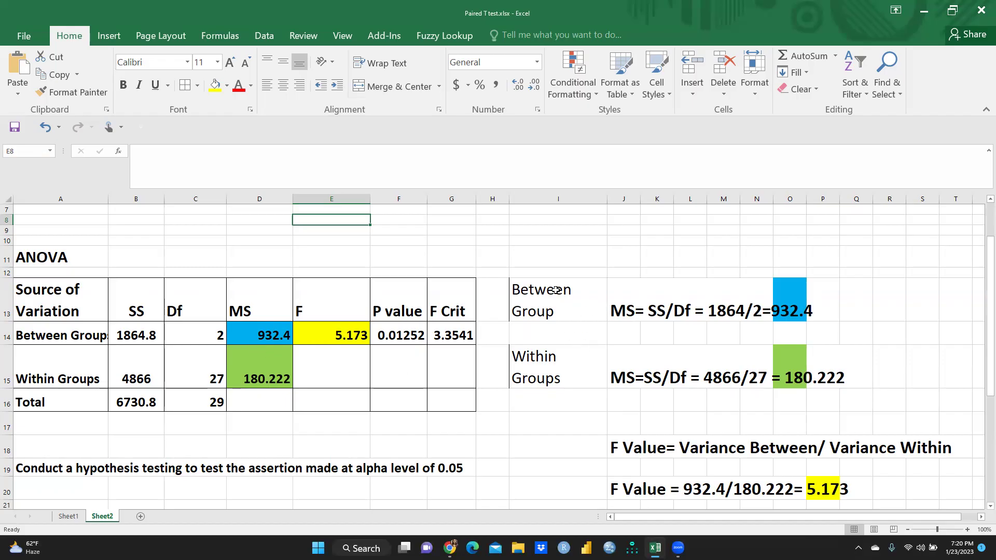
Bold the Between Group label in I13 and the Within Groups label in I15.
left_click(543, 300)
key("ctrl+b")
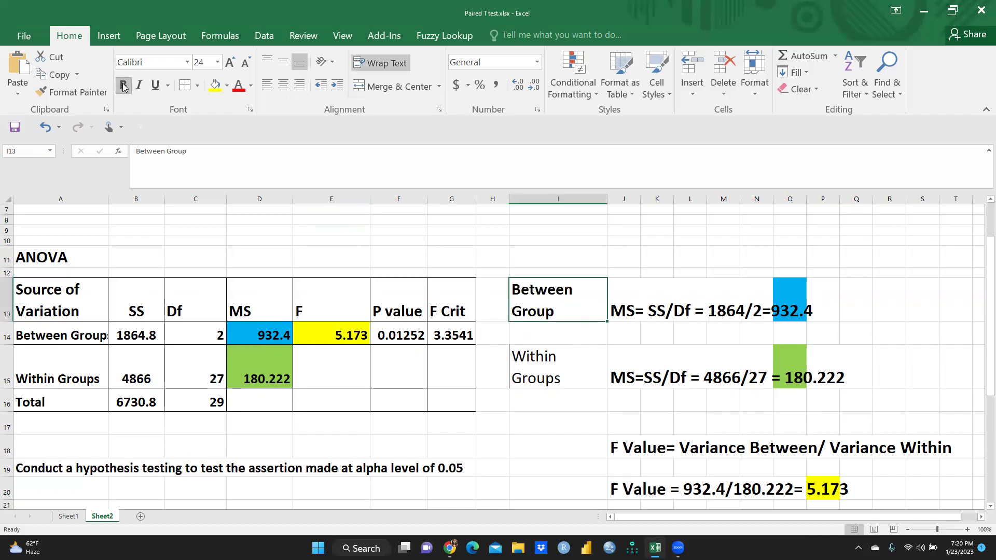
left_click(538, 368)
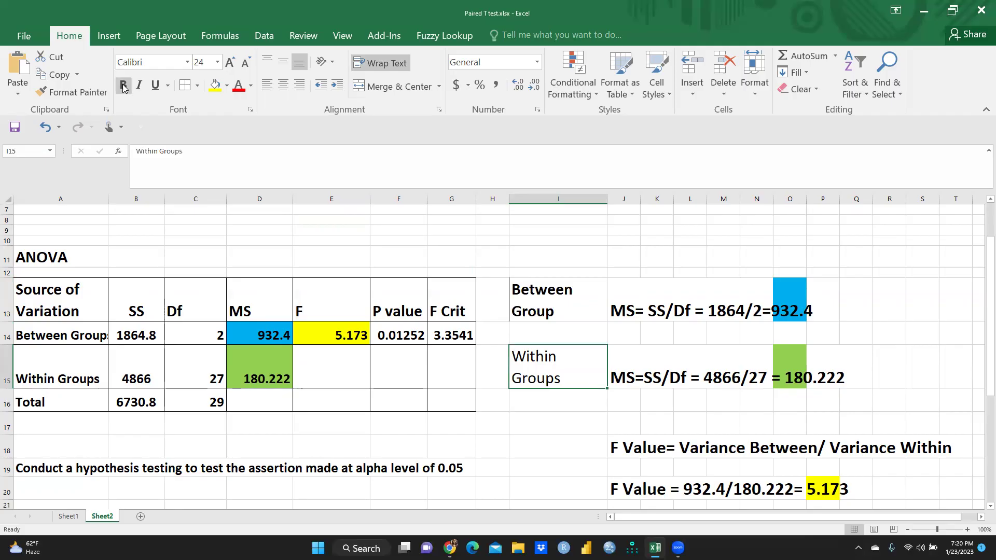
key("ctrl+b")
left_click(558, 303)
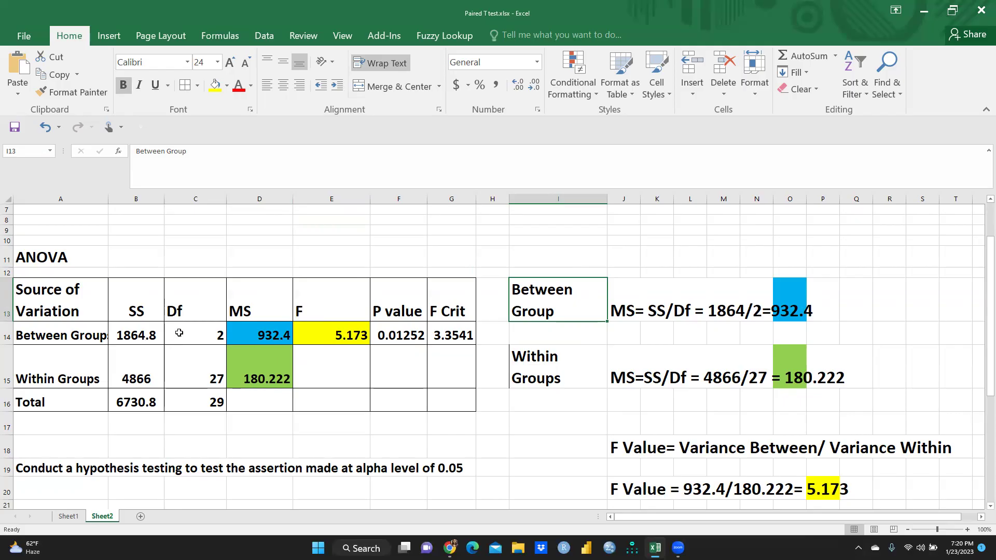
left_click(737, 312)
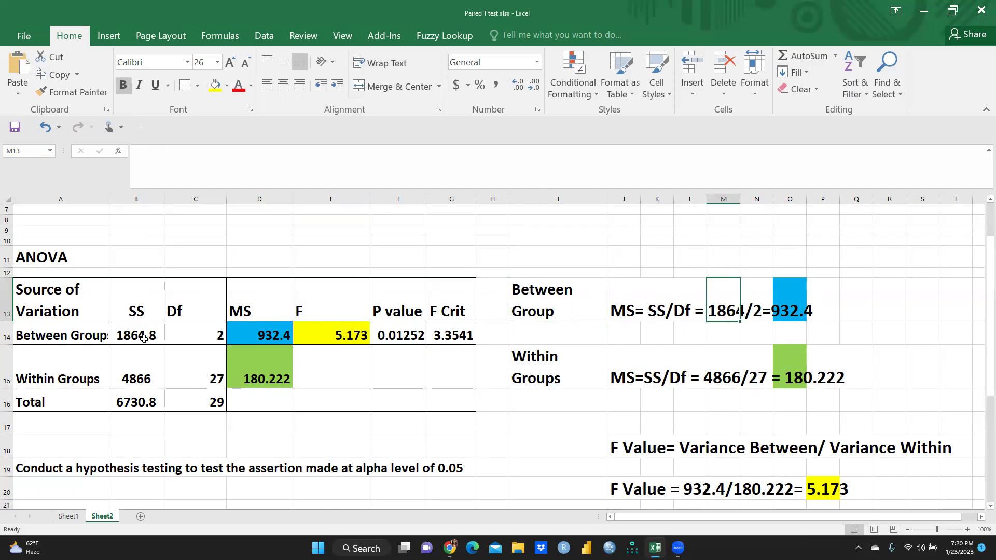
left_click(757, 314)
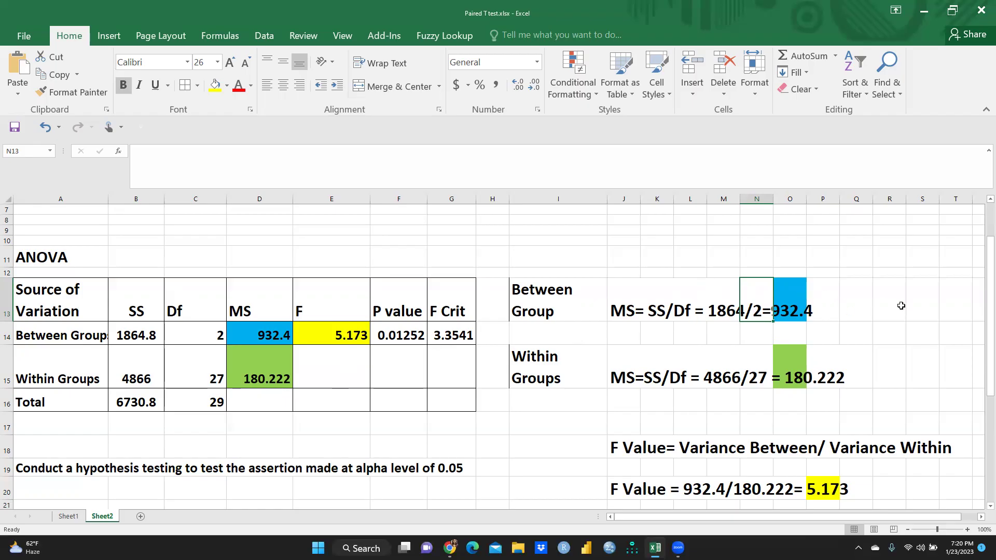
Enter =B14/C14 in R13 for a between-group MS of 932, and widen column R.
left_click(893, 306)
type("=")
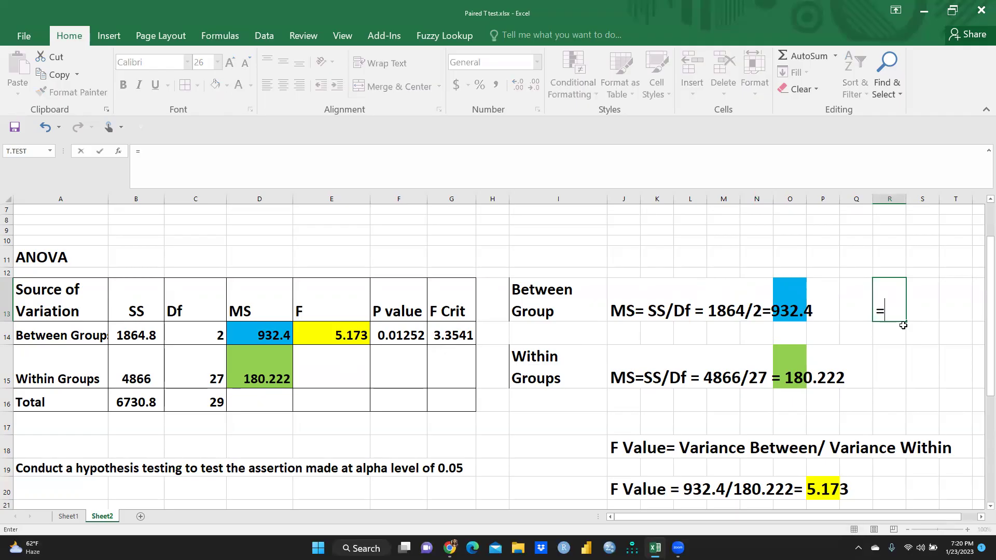
left_click(144, 335)
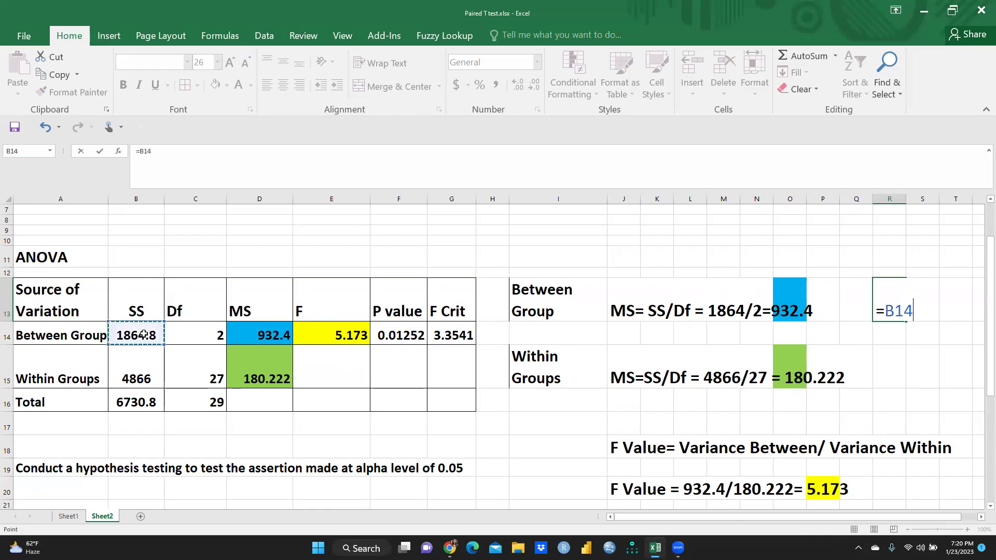
type("/")
left_click(199, 333)
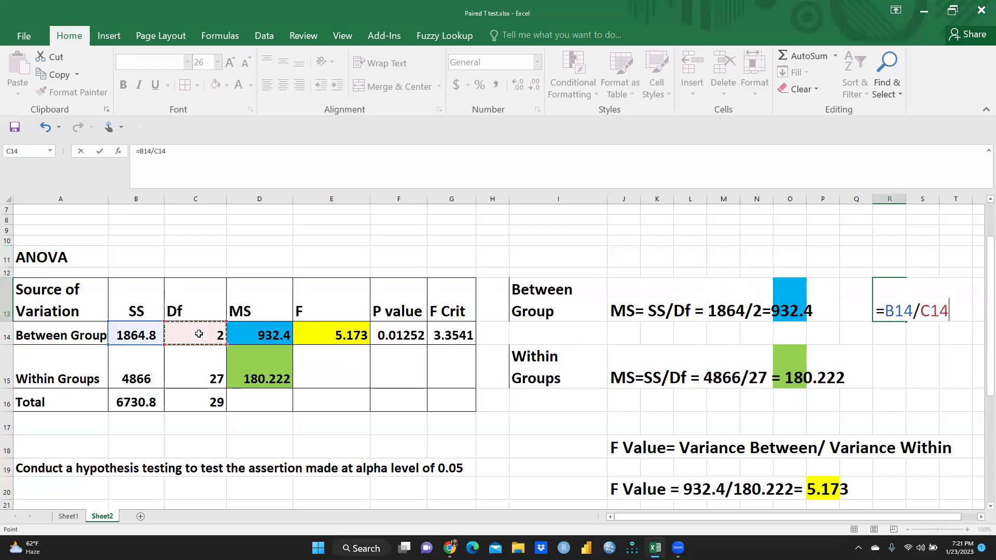
key("Return")
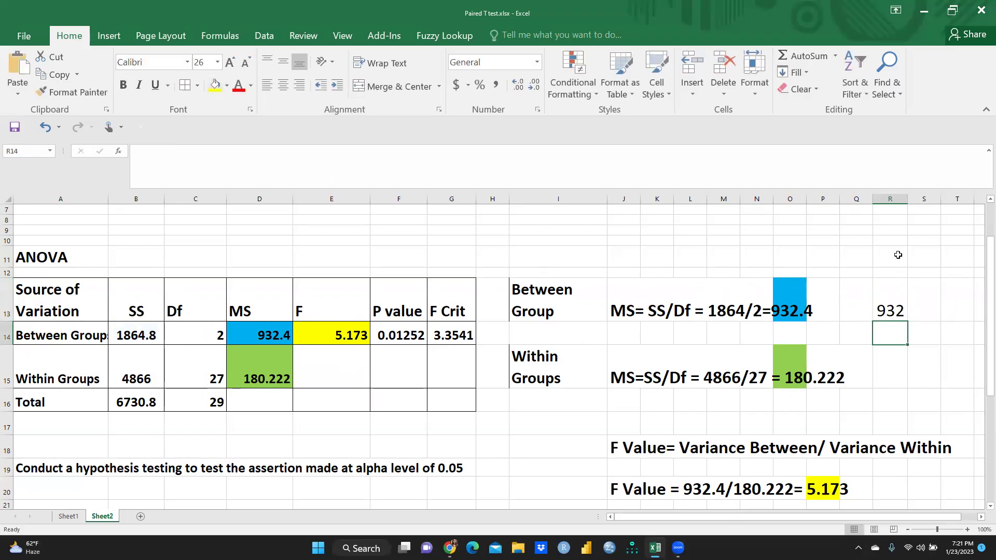
left_click_drag(906, 198, 923, 198)
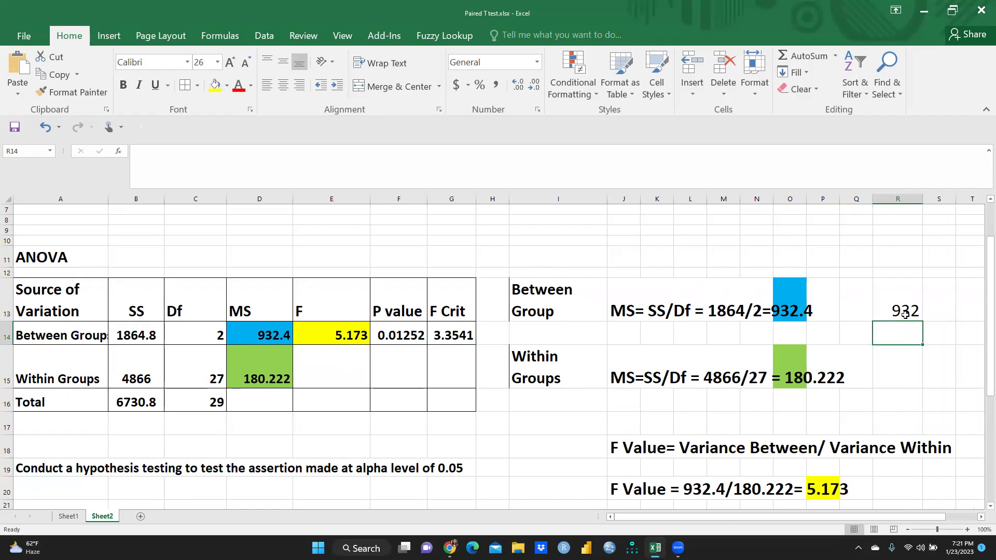
left_click(898, 301)
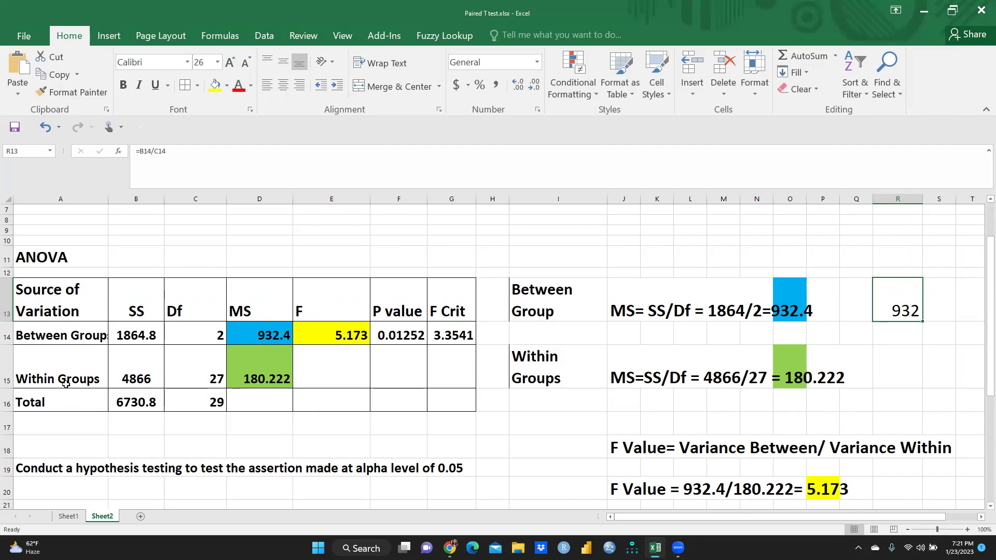
left_click(565, 384)
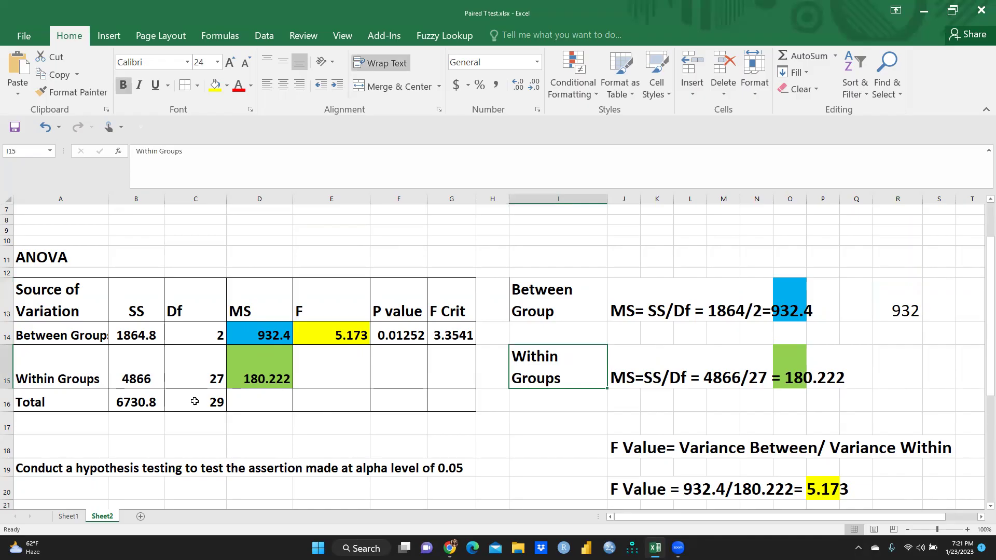
left_click(894, 373)
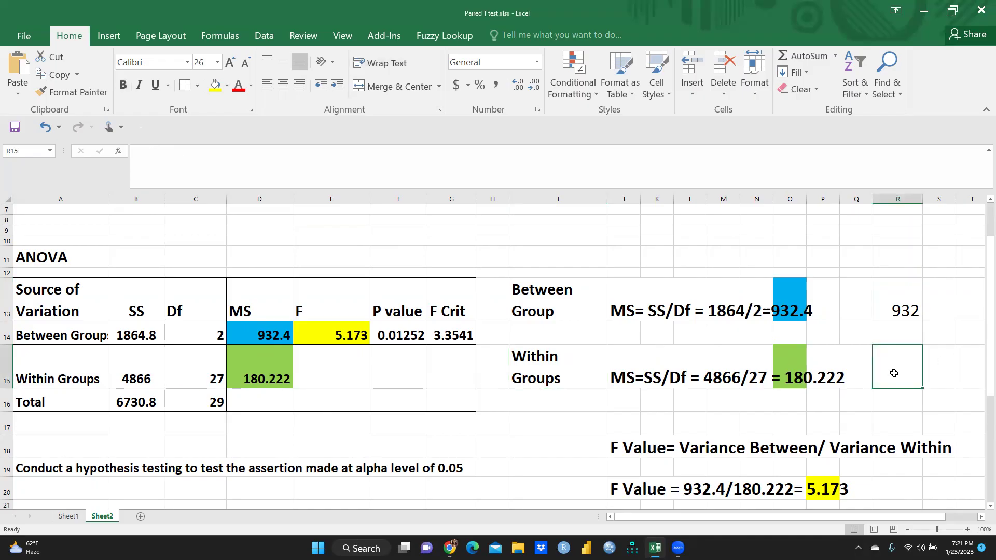
type("=")
left_click(127, 375)
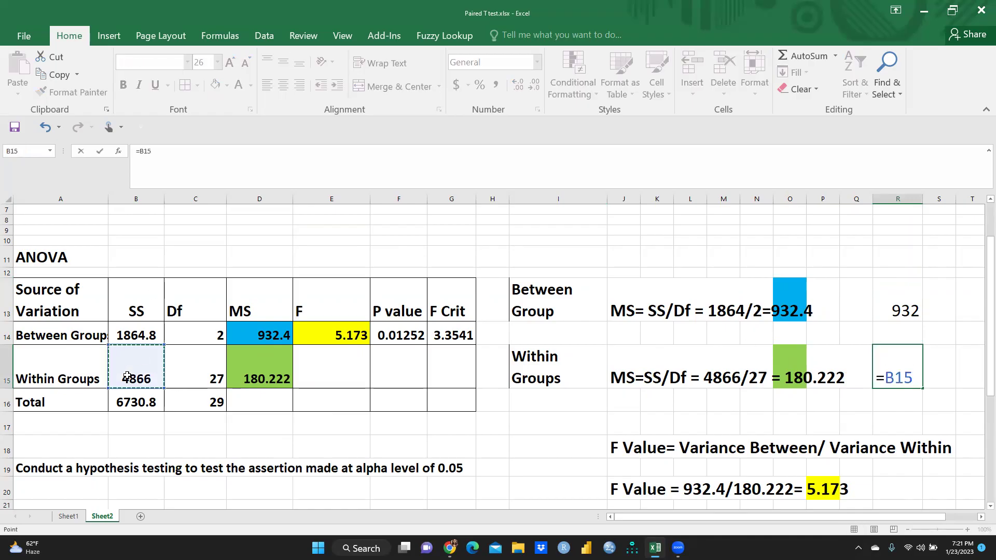
left_click(202, 371)
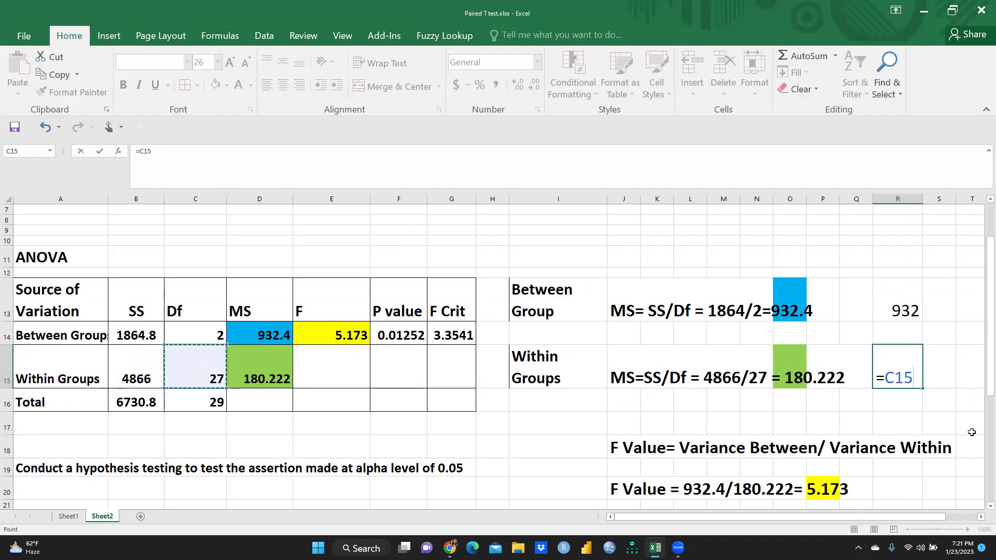
key("BackSpace")
key("BackSpace")
key("BackSpace")
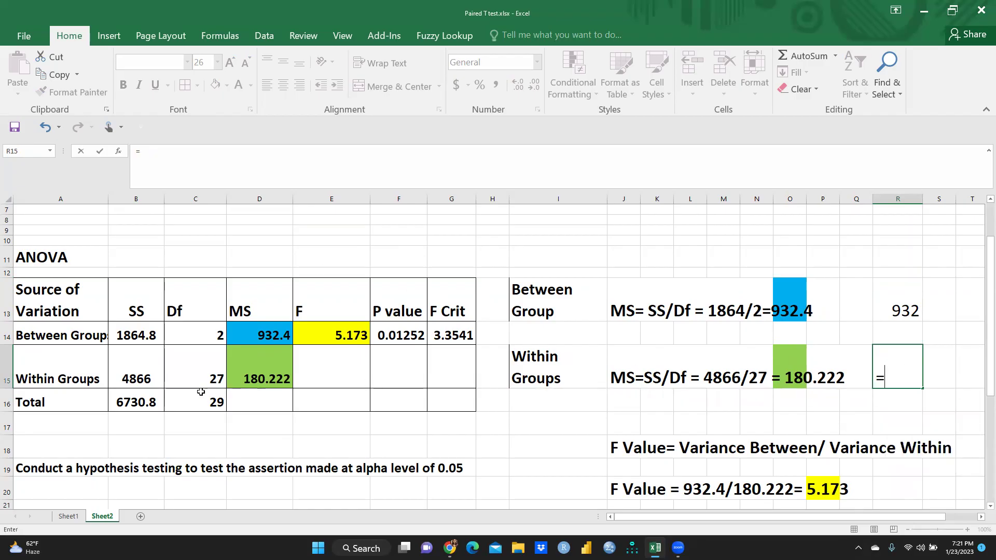
left_click(128, 372)
type("/")
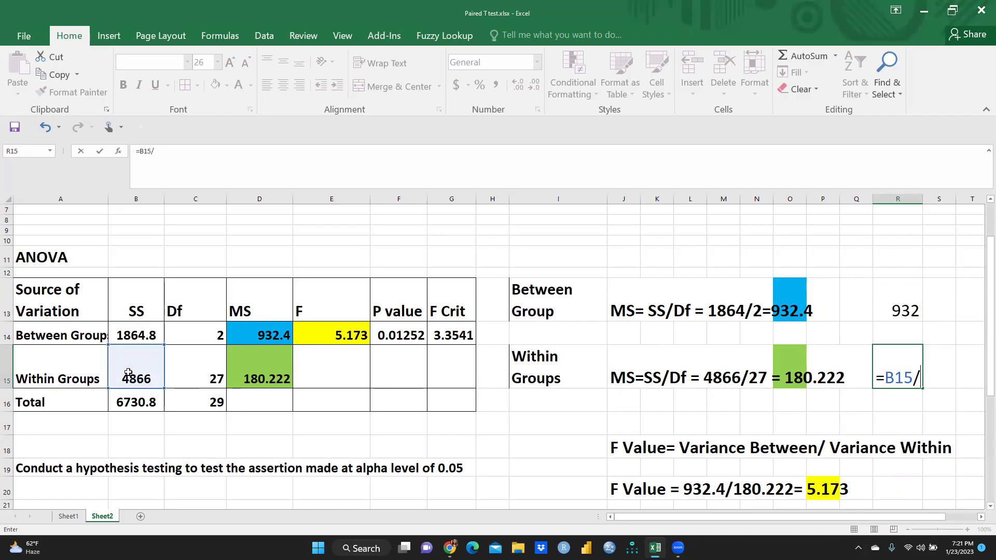
left_click(206, 379)
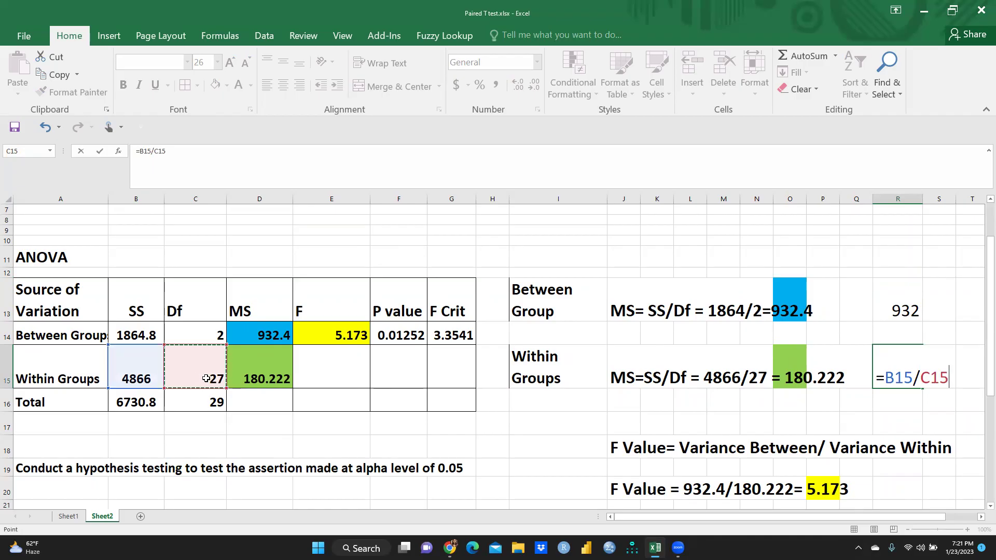
key("Return")
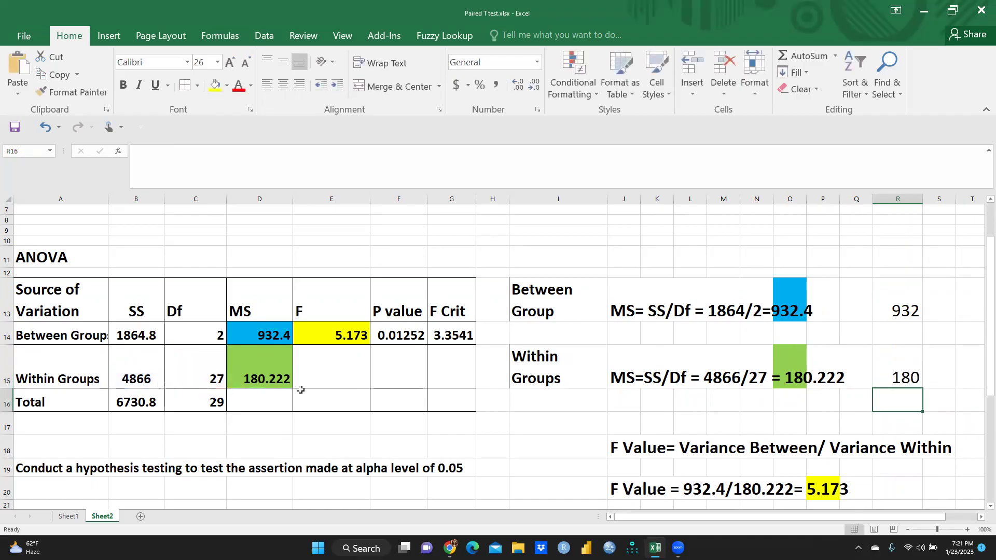
left_click(261, 382)
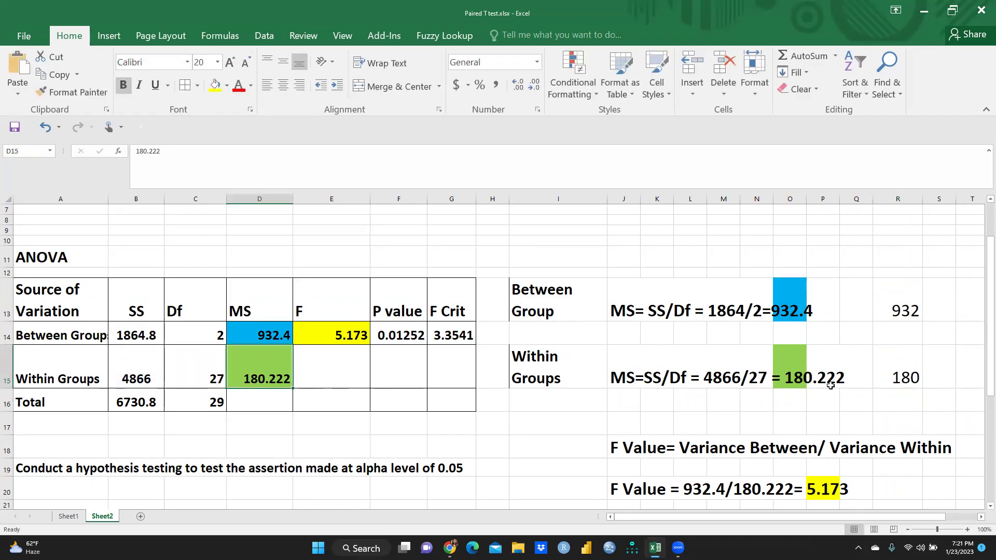
left_click(911, 363)
left_click(912, 299)
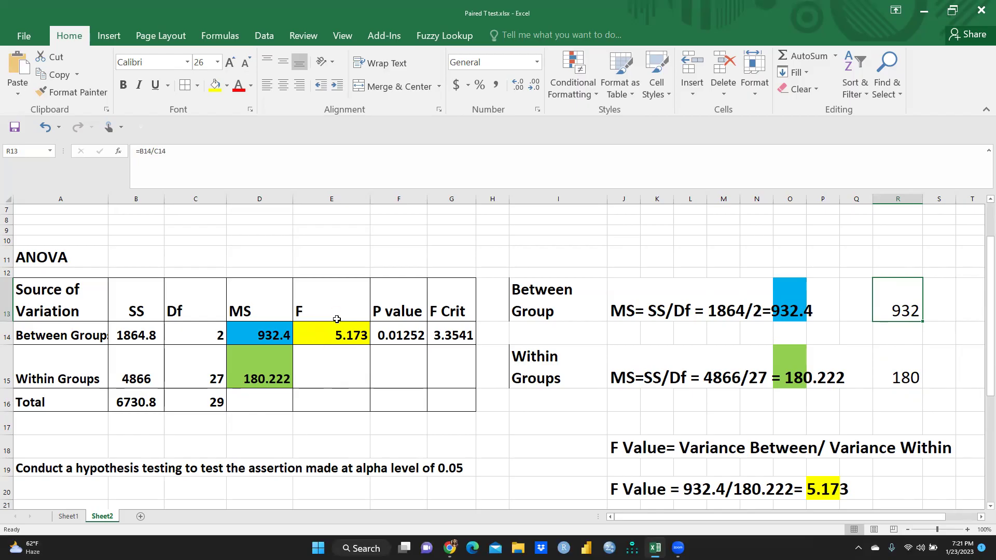
Begin a formula with an equals sign in cell E15 under the F column.
scroll(630, 400, "down", 2)
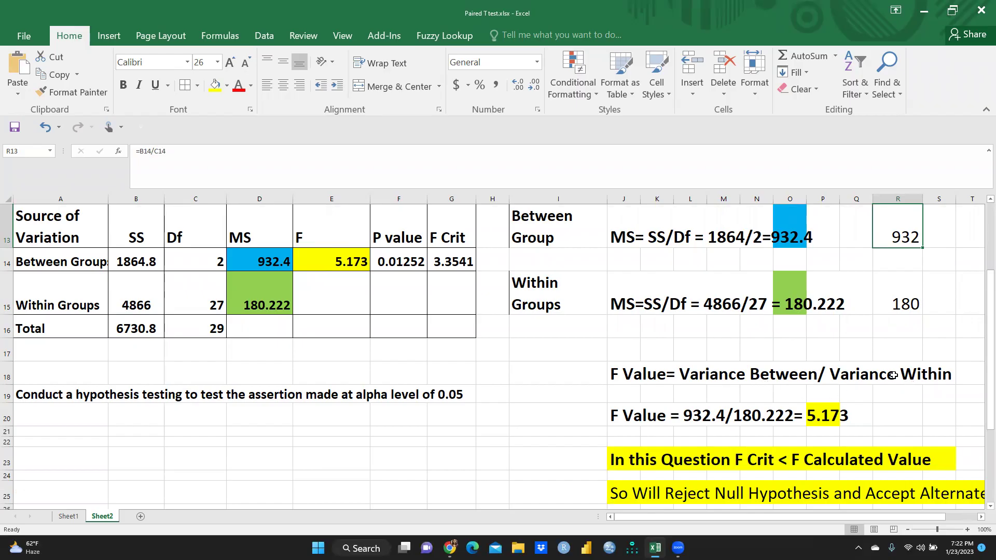
left_click(342, 293)
type("=")
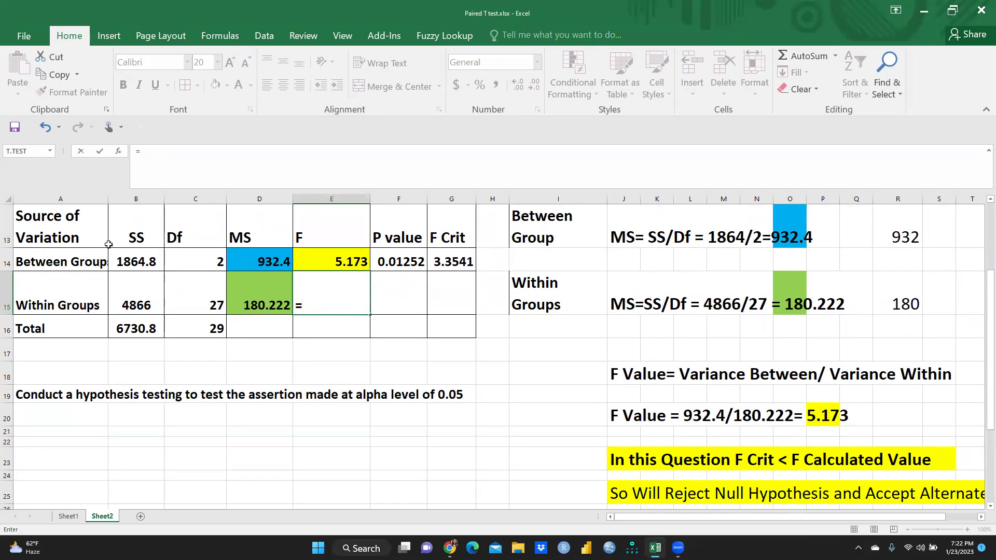
Complete E15 as =D14/D15, giving an F ratio of 5.1736192.
left_click(252, 258)
type("/")
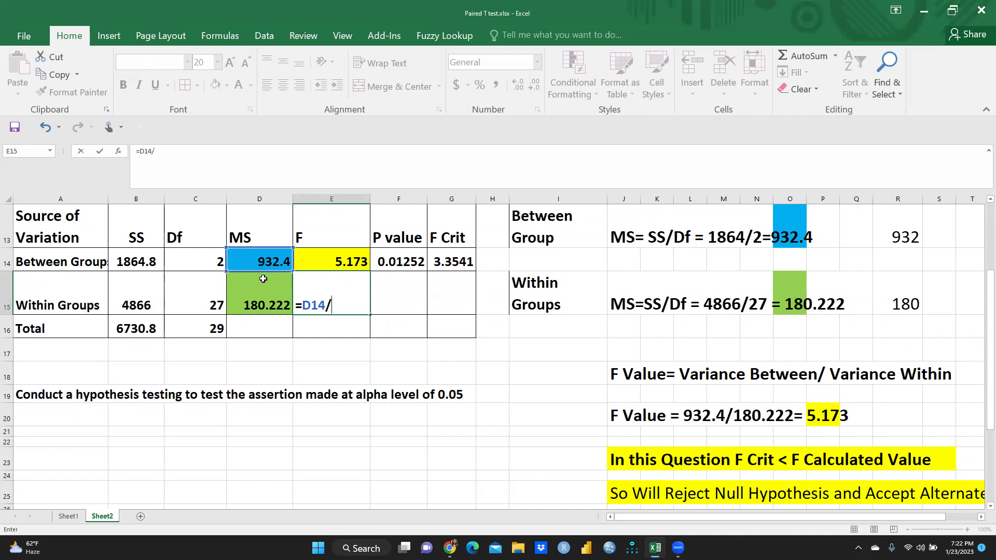
left_click(255, 299)
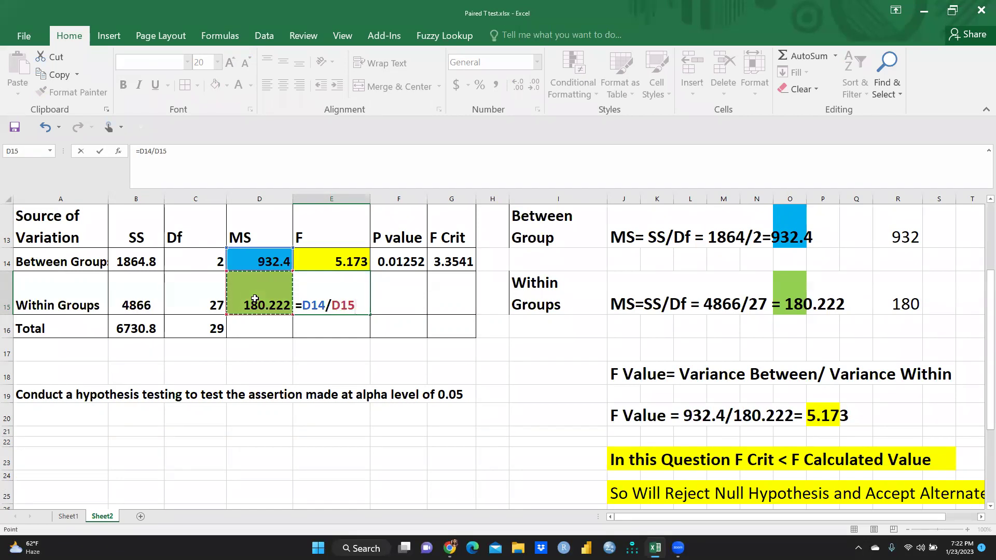
key("Return")
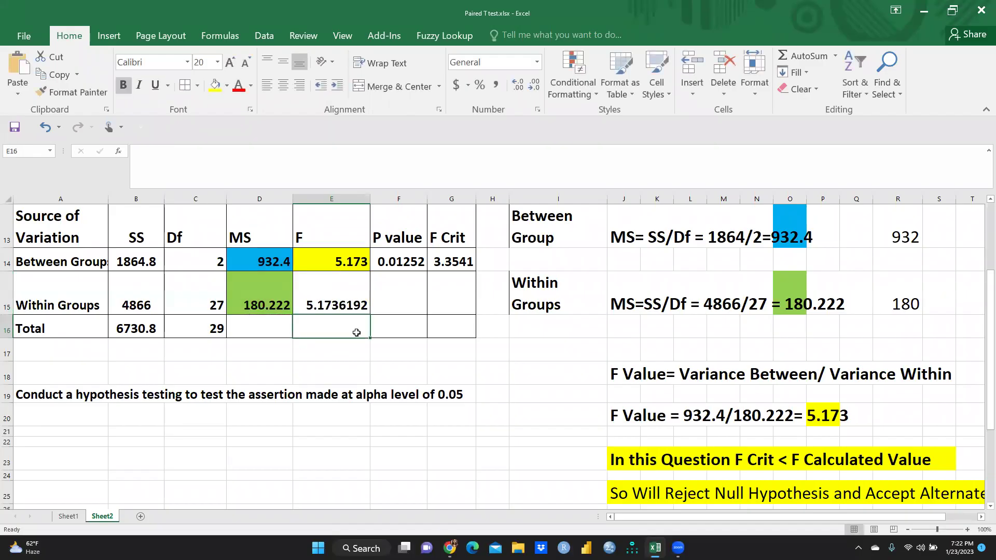
Compare the computed 5.1736192 against E14's F of 5.173, then clear E15.
left_click(346, 297)
left_click(341, 264)
left_click(336, 305)
left_click(336, 257)
left_click(333, 304)
left_click(334, 258)
left_click(326, 306)
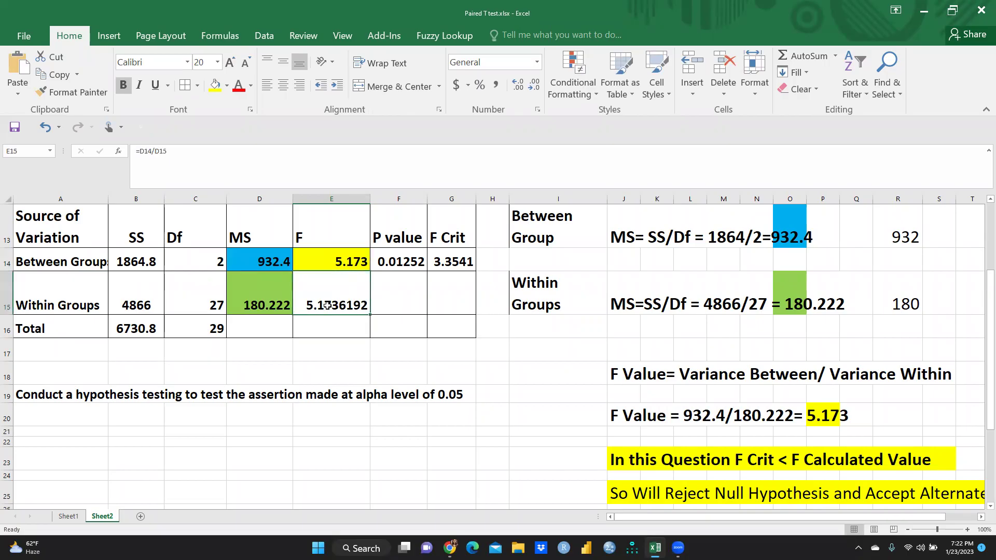
key("Delete")
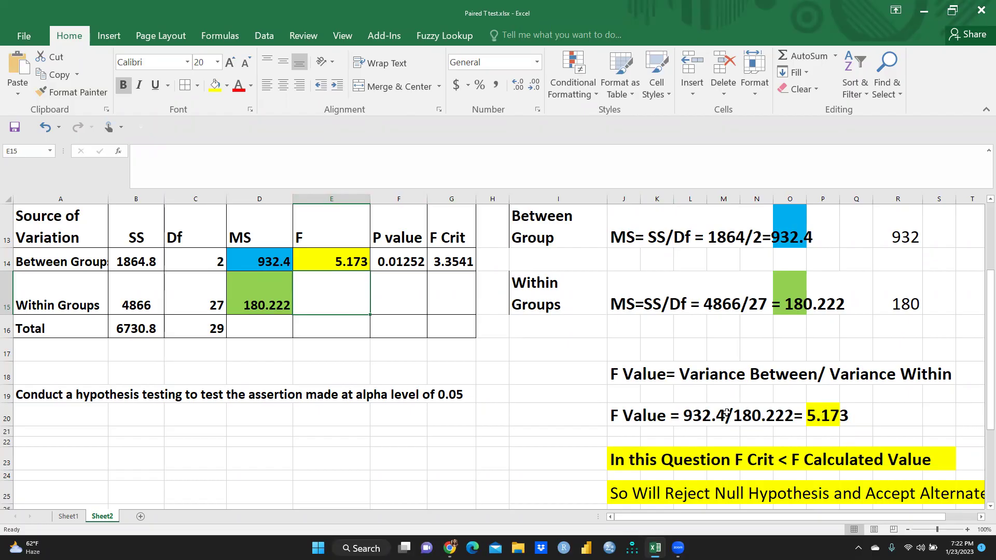
left_click_drag(18, 396, 444, 396)
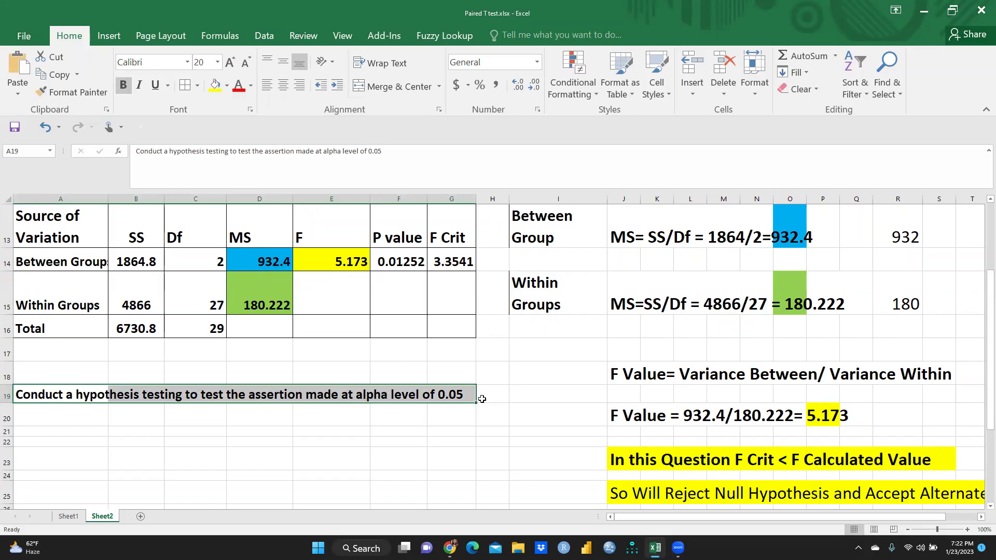
left_click(648, 416)
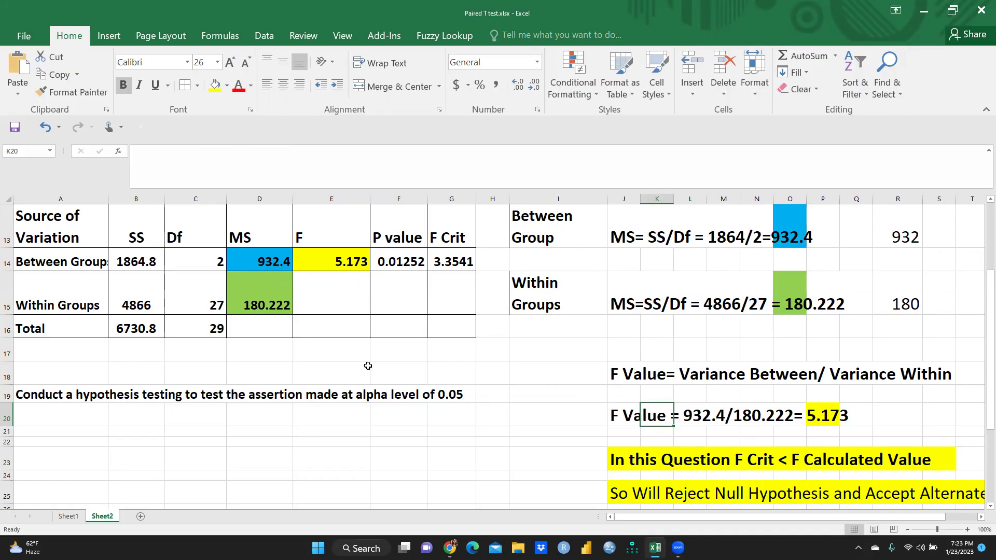
left_click(453, 263)
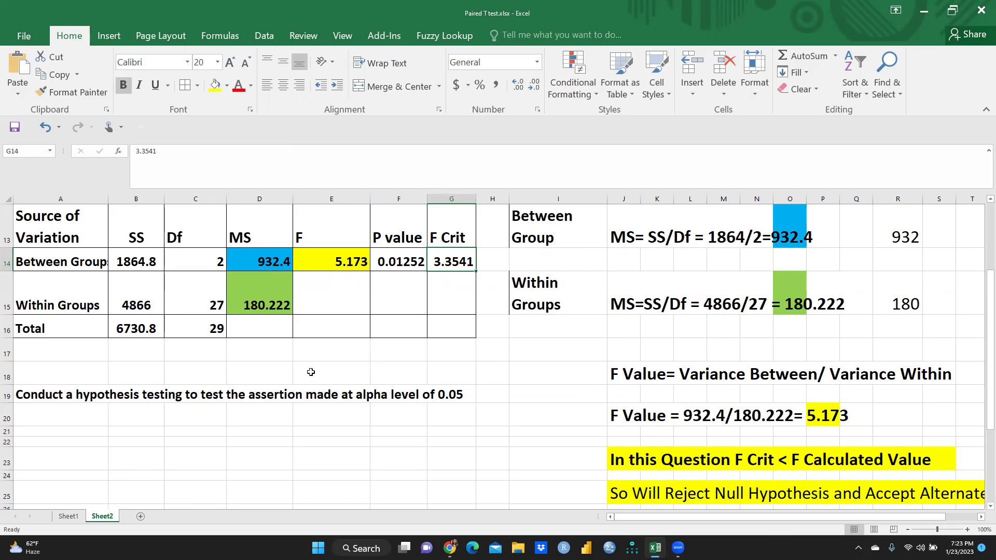
scroll(311, 374, "down", 4)
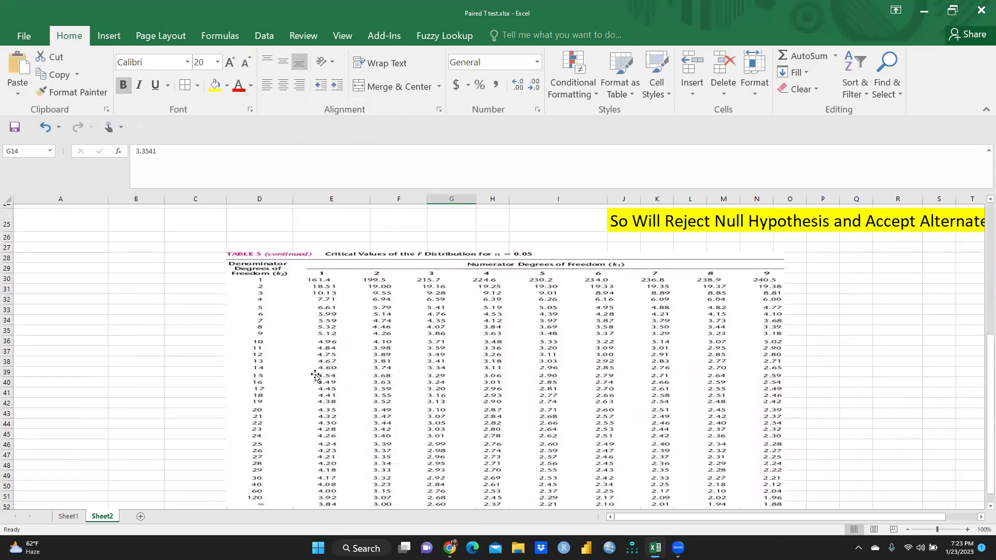
scroll(427, 383, "down", 1)
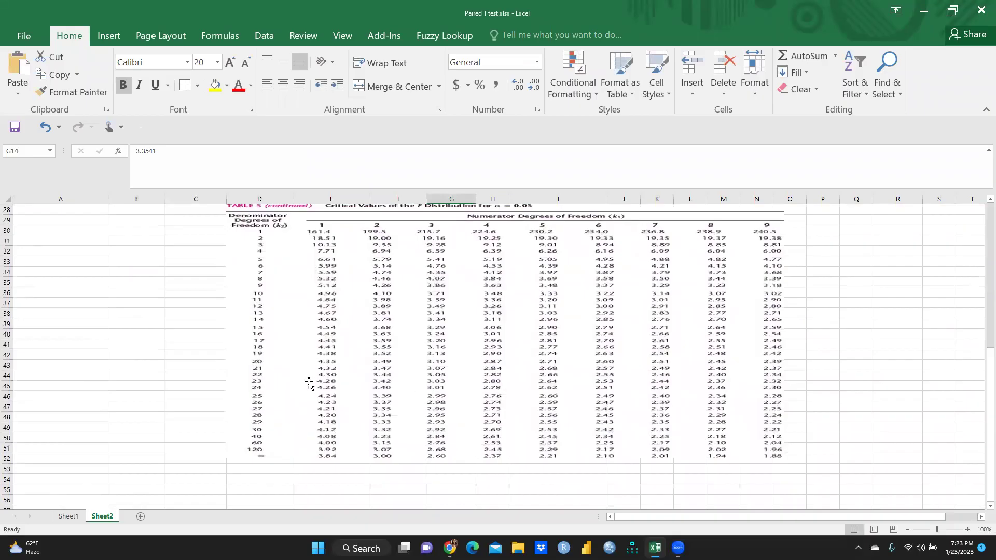
scroll(355, 363, "up", 1)
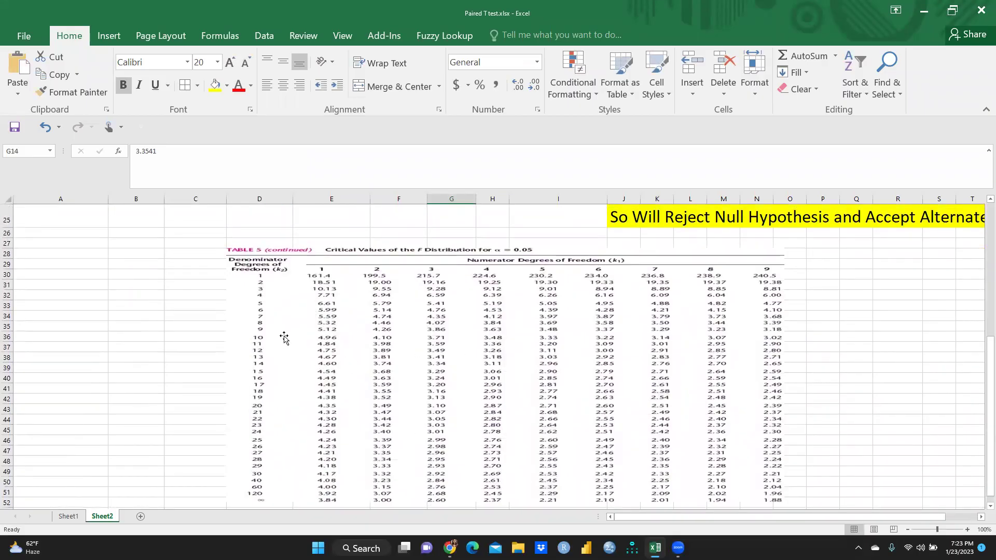
scroll(296, 344, "up", 6)
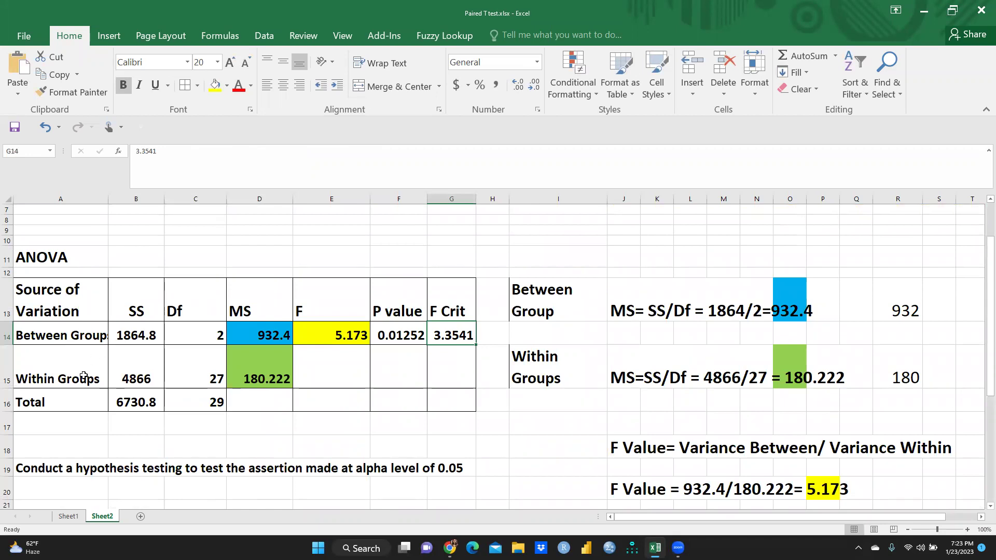
left_click(202, 337)
left_click(85, 378)
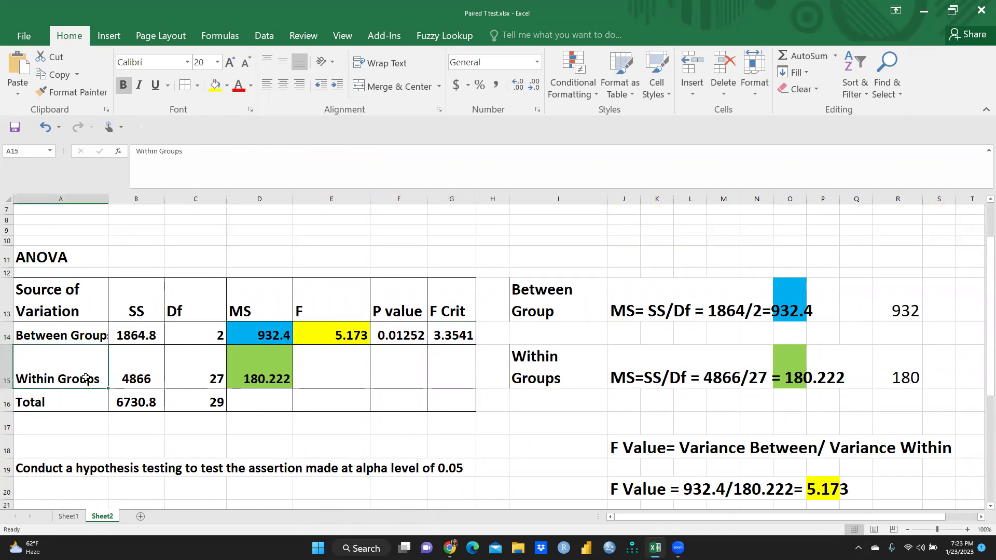
left_click(197, 377)
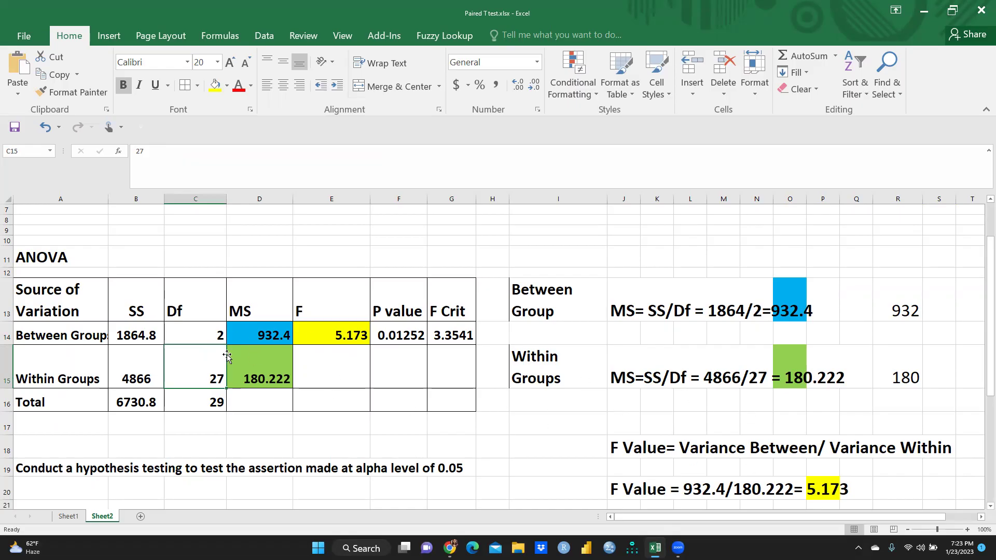
left_click(198, 334)
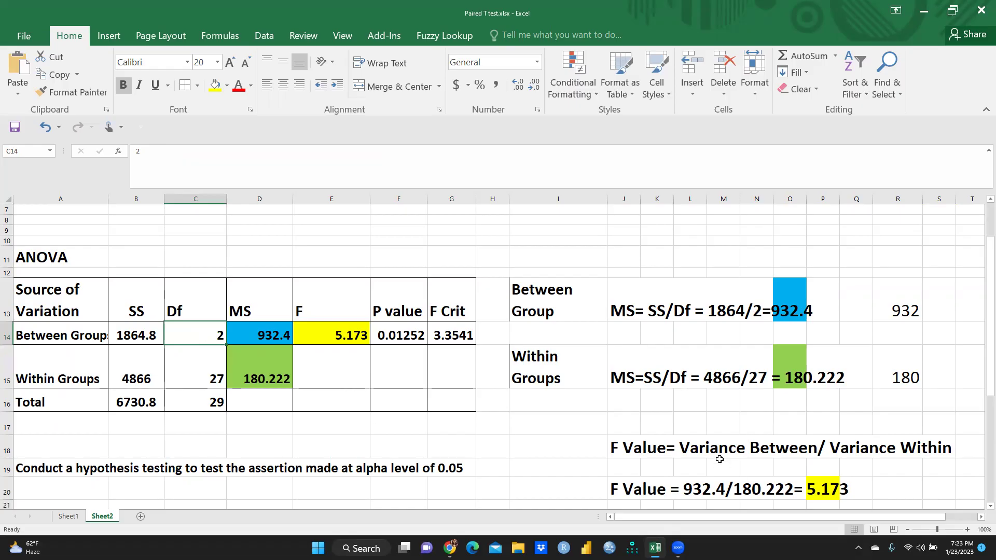
left_click(735, 447)
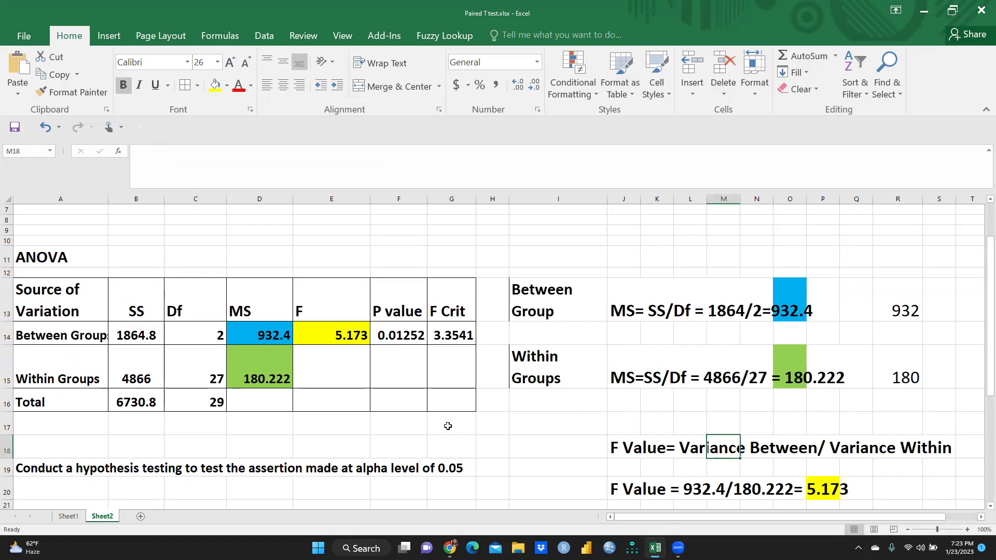
left_click(903, 447)
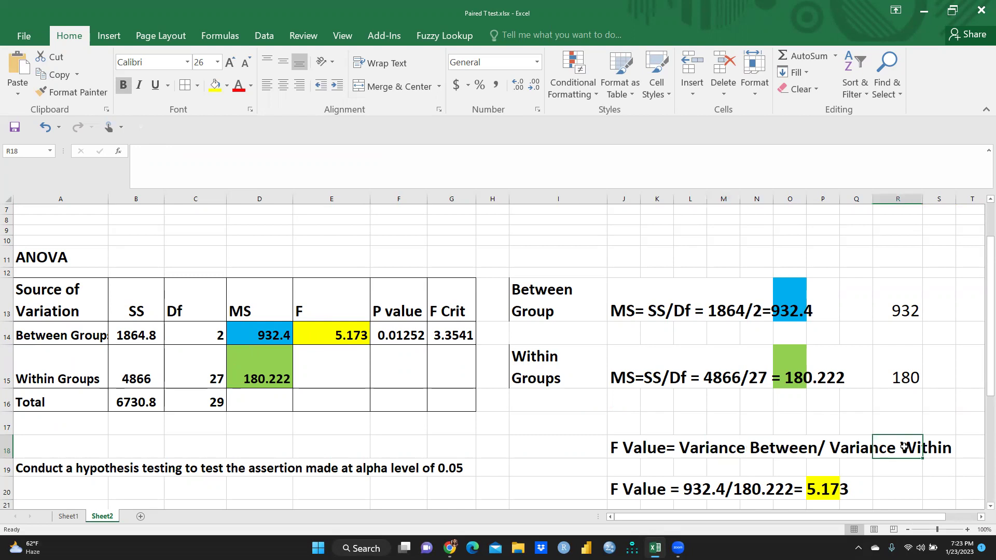
scroll(480, 373, "down", 5)
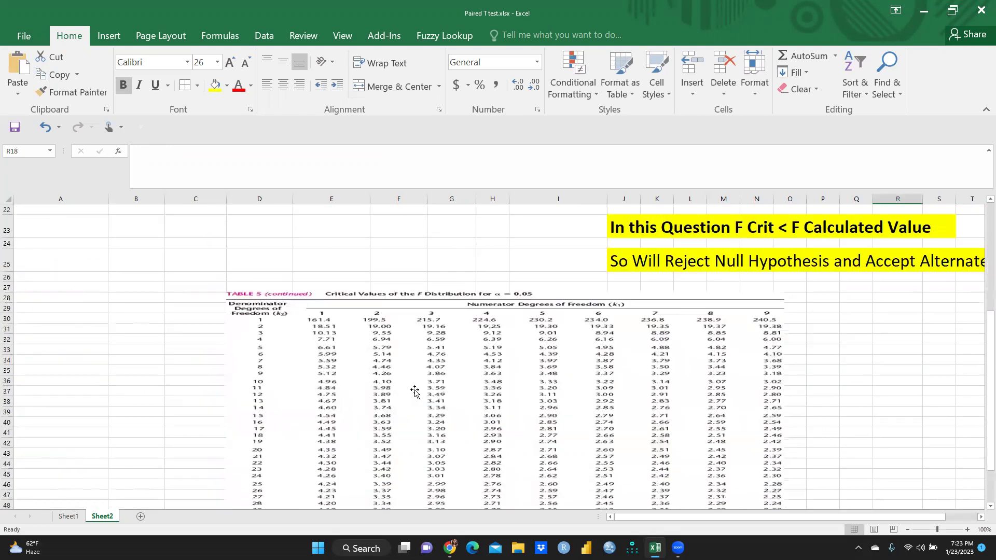
scroll(260, 346, "down", 2)
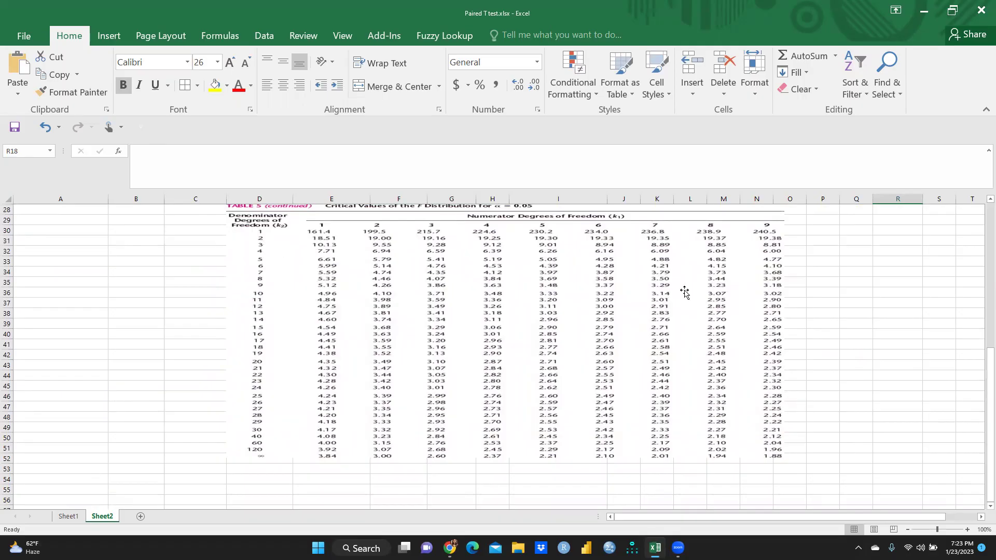
scroll(683, 289, "up", 3)
scroll(811, 284, "up", 2)
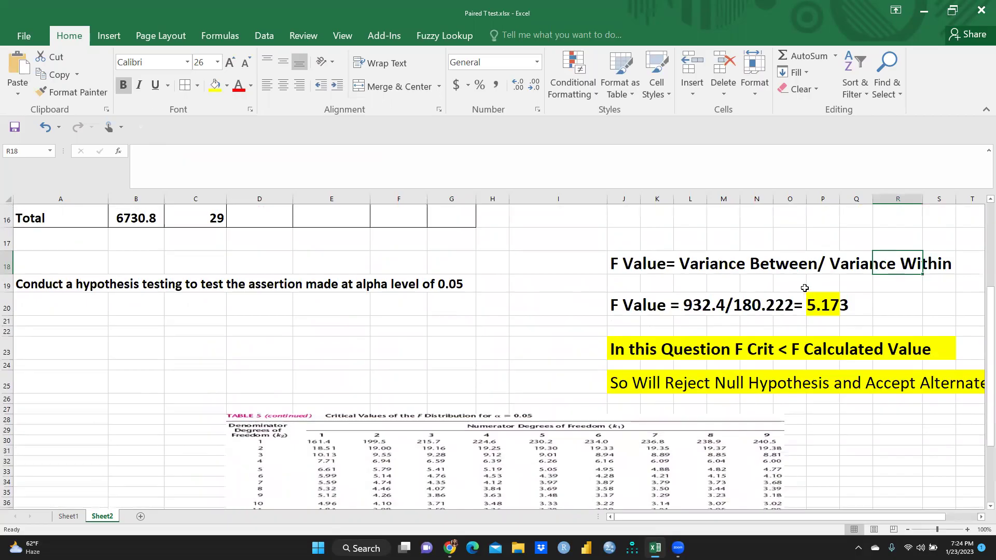
Check the degrees of freedom 2 and 27, then move the F-table picture up one row.
left_click(206, 295)
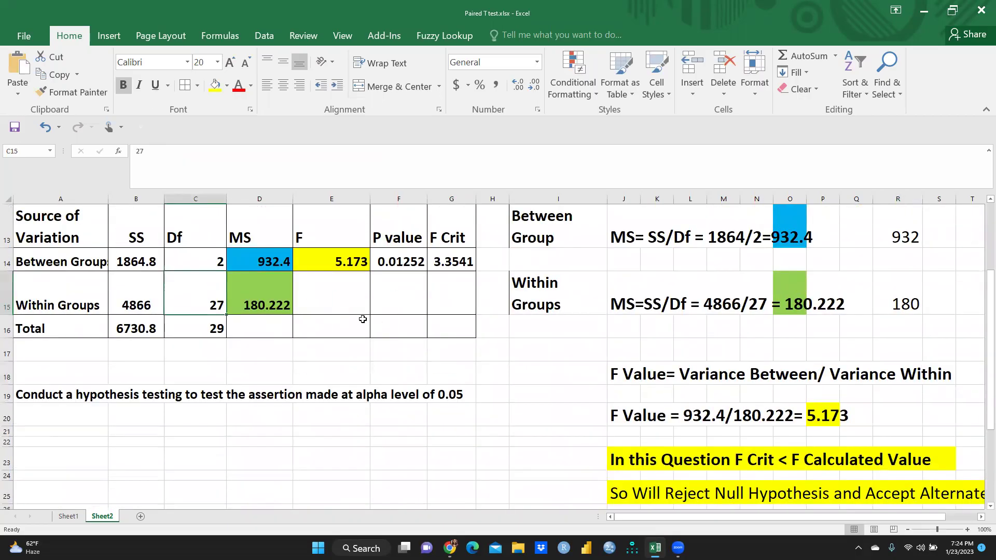
left_click(176, 254)
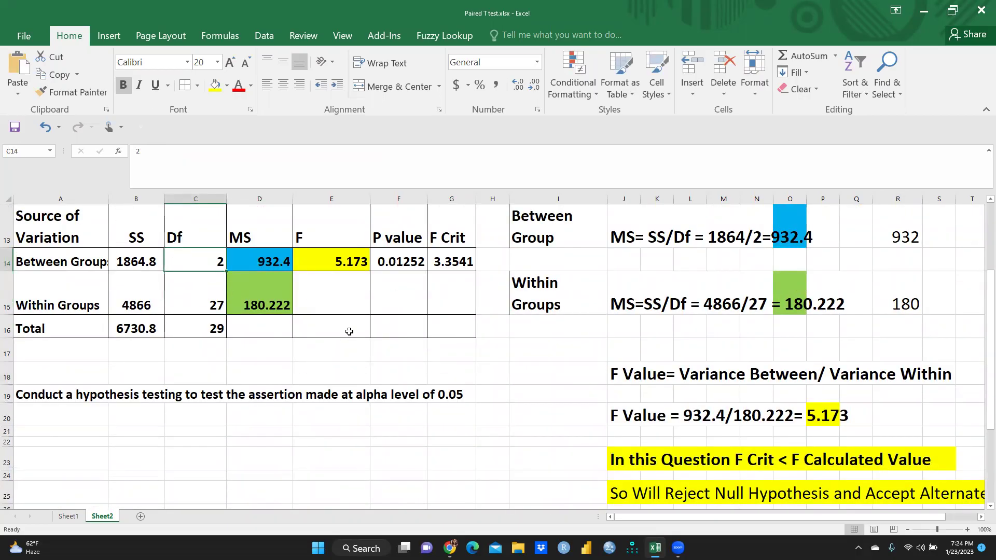
scroll(349, 332, "down", 6)
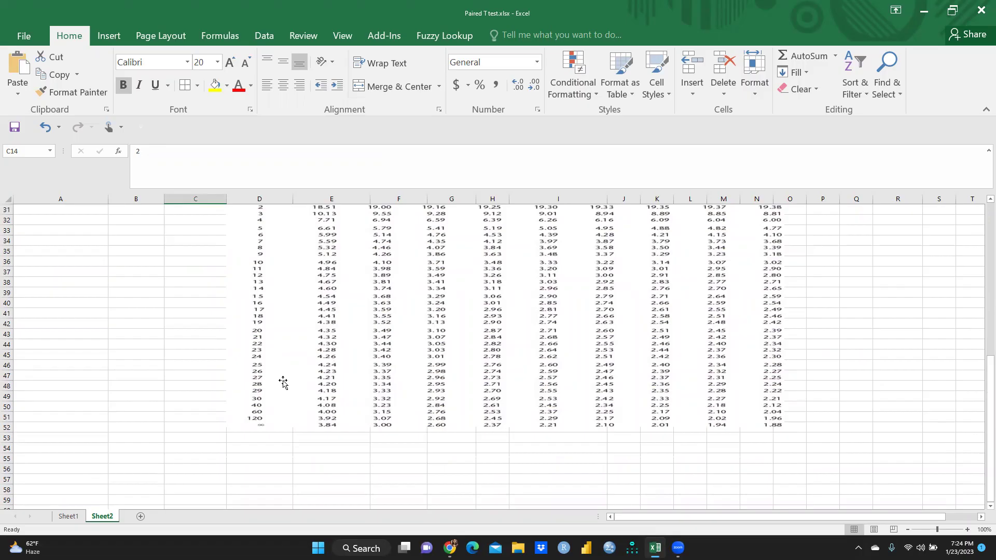
scroll(483, 357, "up", 2)
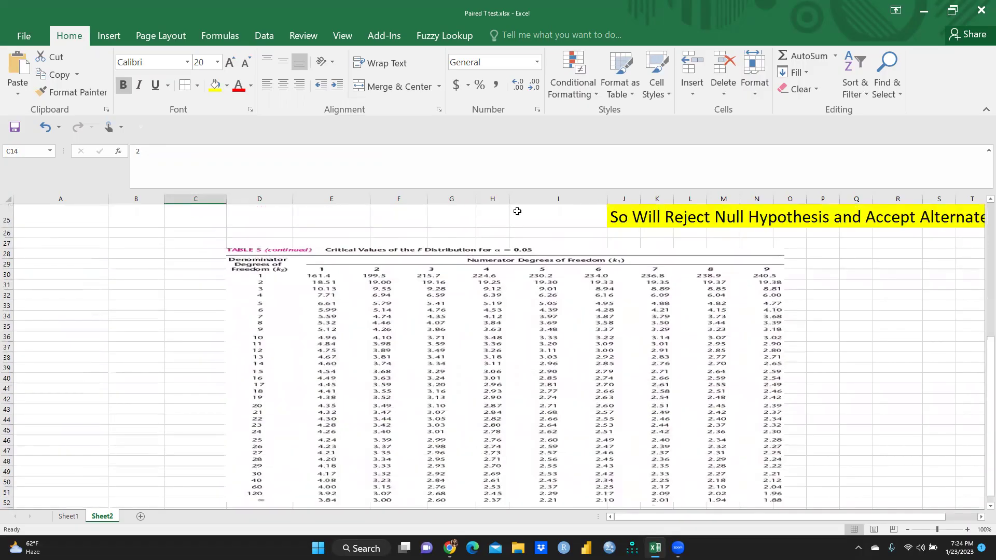
left_click_drag(522, 258, 506, 233)
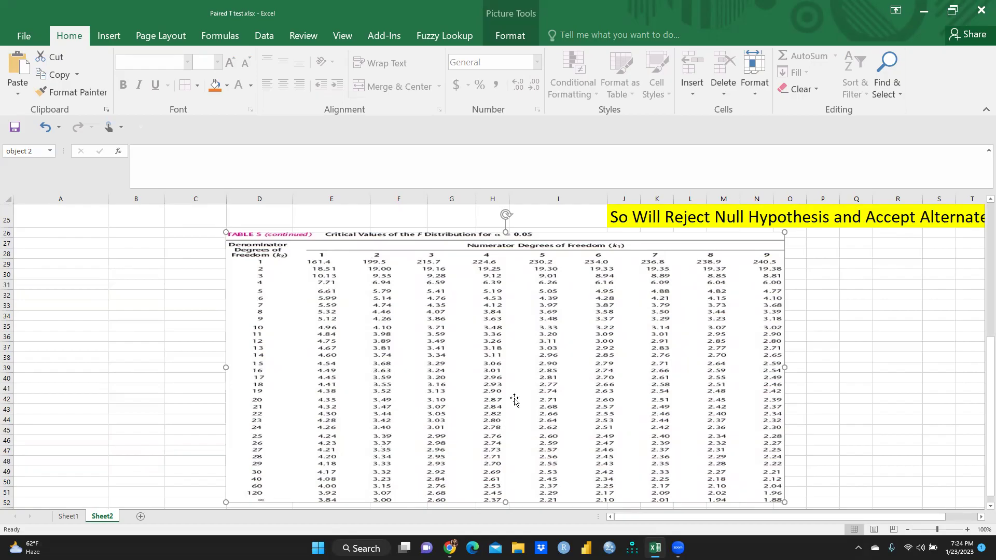
scroll(511, 398, "up", 4)
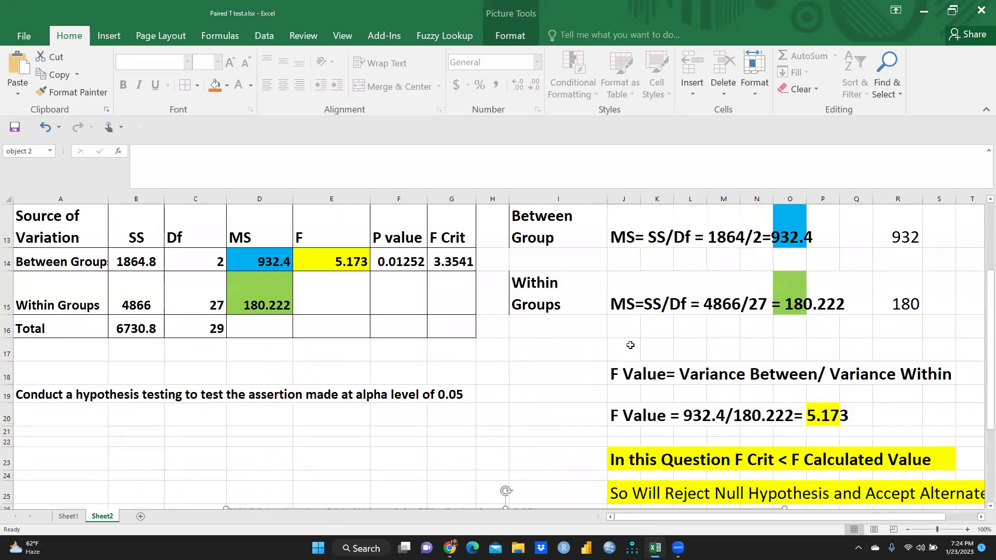
scroll(799, 451, "down", 1)
scroll(597, 404, "up", 1)
left_click(450, 262)
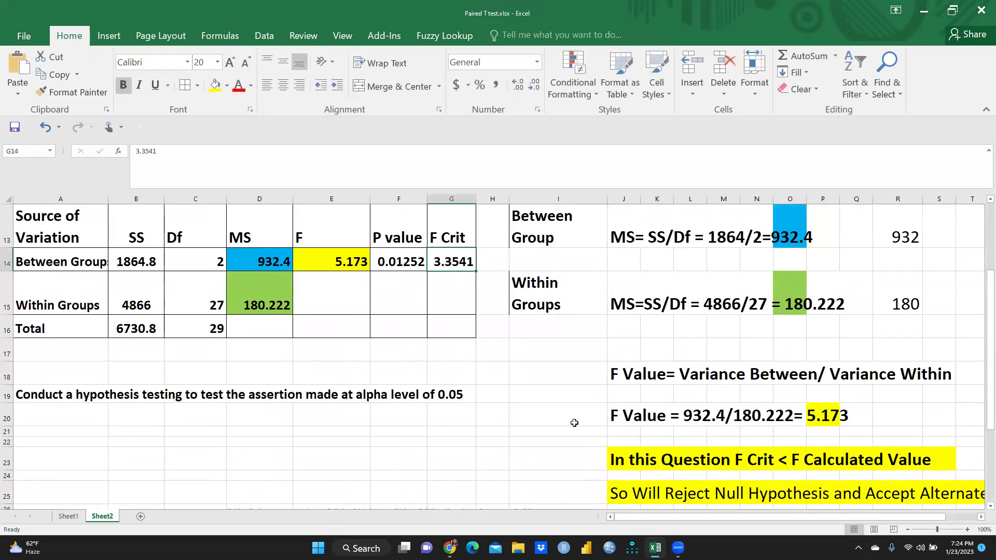
scroll(620, 413, "down", 1)
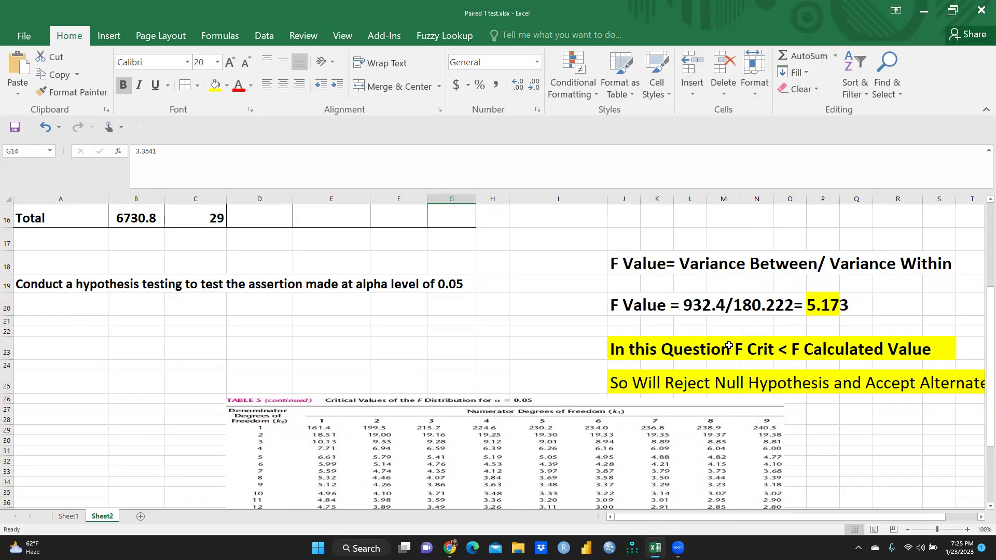
left_click(755, 350)
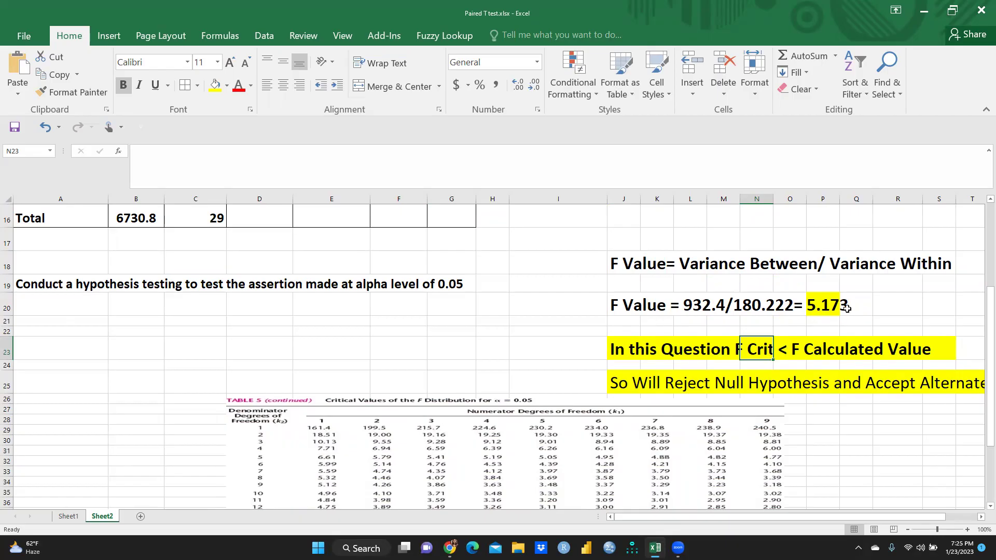
scroll(587, 303, "up", 3)
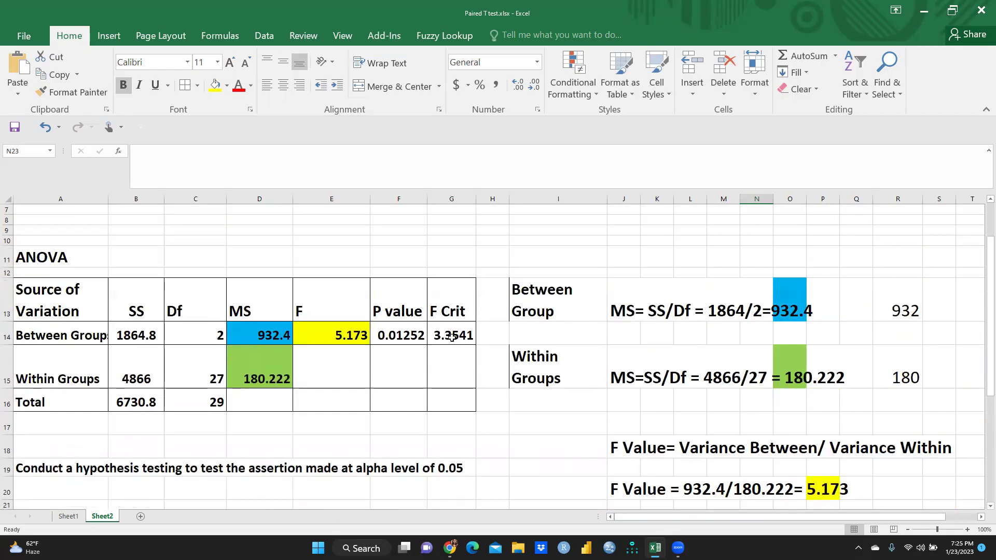
left_click(452, 338)
scroll(672, 352, "down", 2)
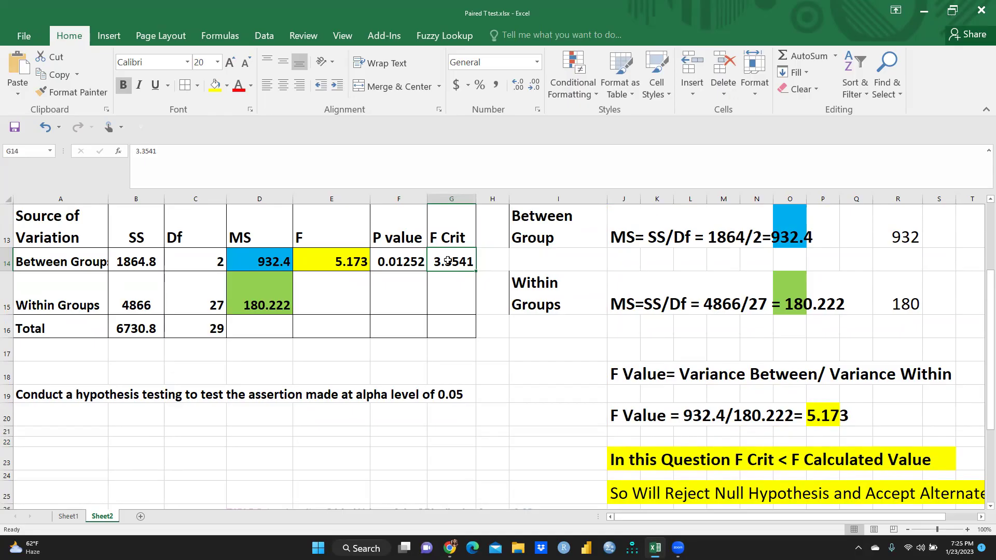
left_click(823, 419)
scroll(645, 403, "down", 1)
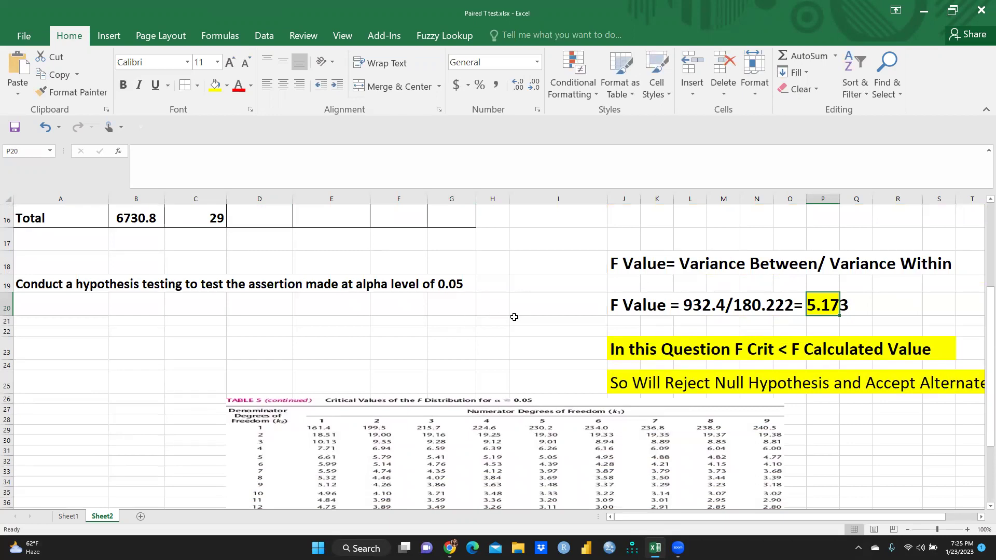
scroll(514, 327, "up", 1)
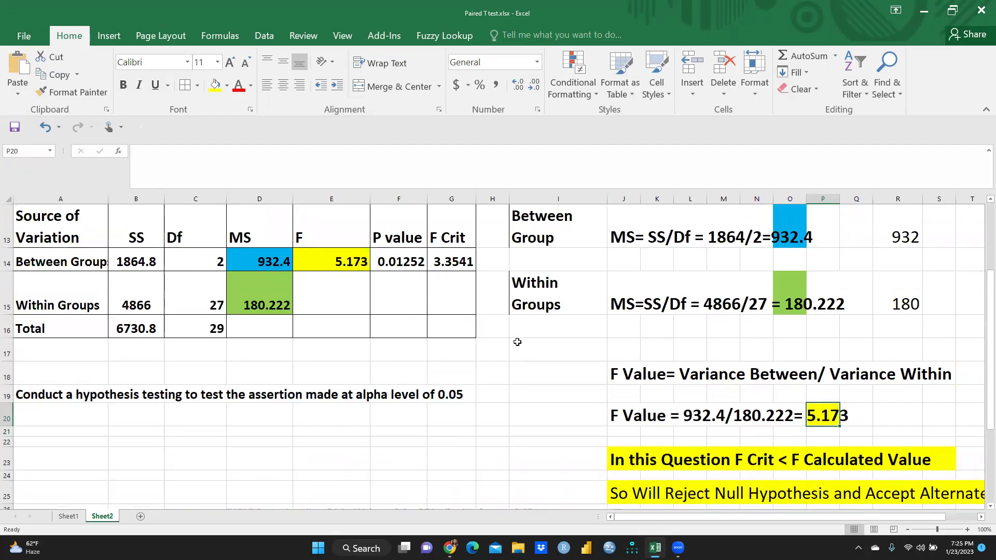
scroll(517, 341, "up", 4)
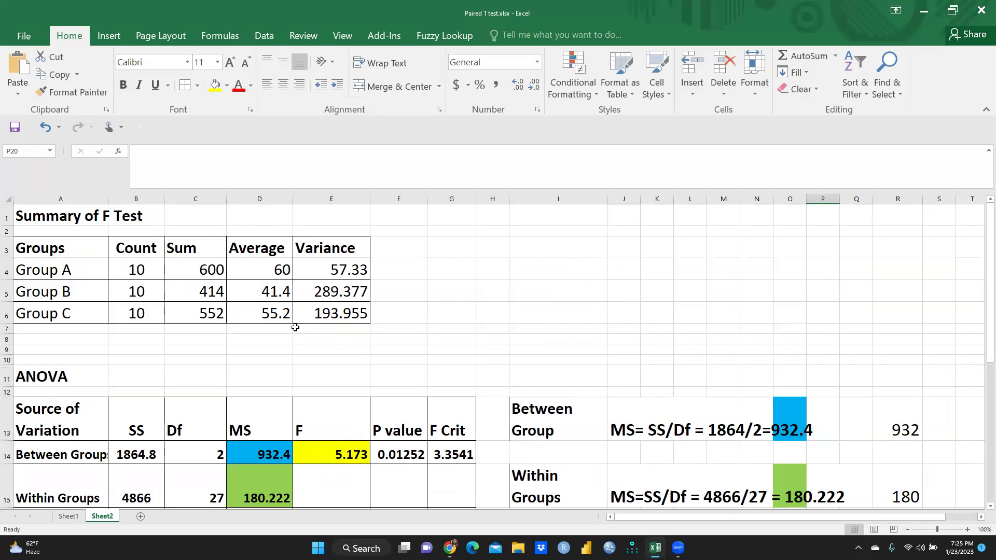
scroll(295, 327, "down", 1)
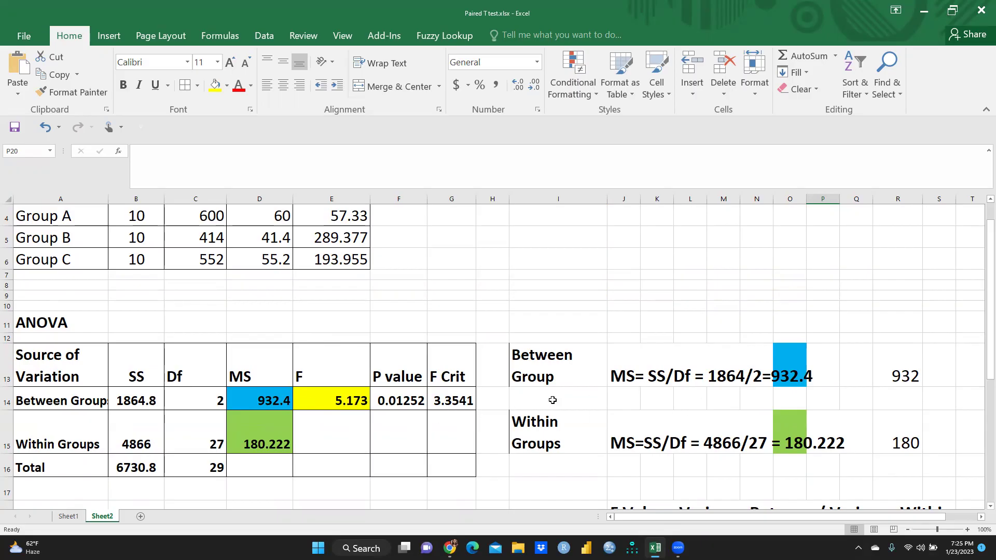
scroll(612, 376, "down", 1)
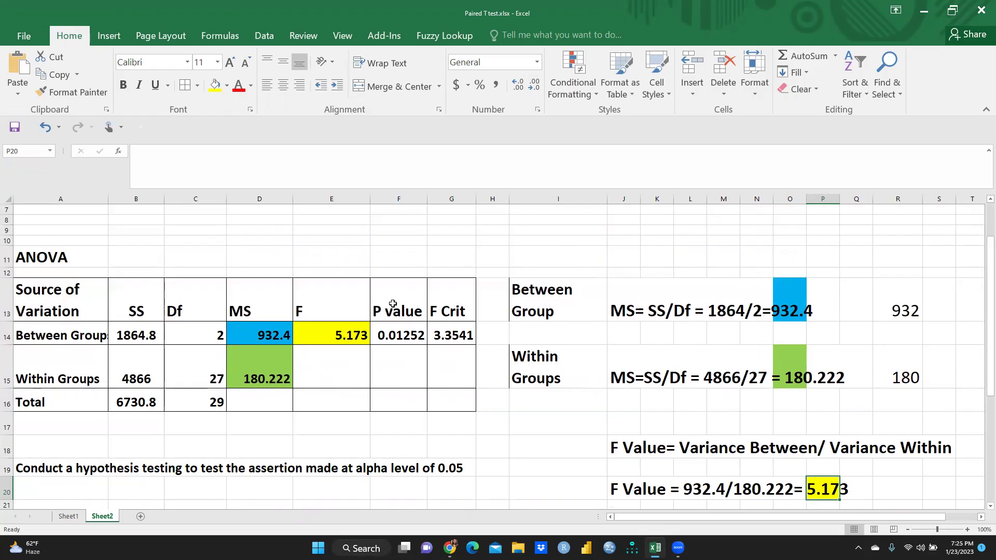
left_click(444, 310)
left_click(454, 335)
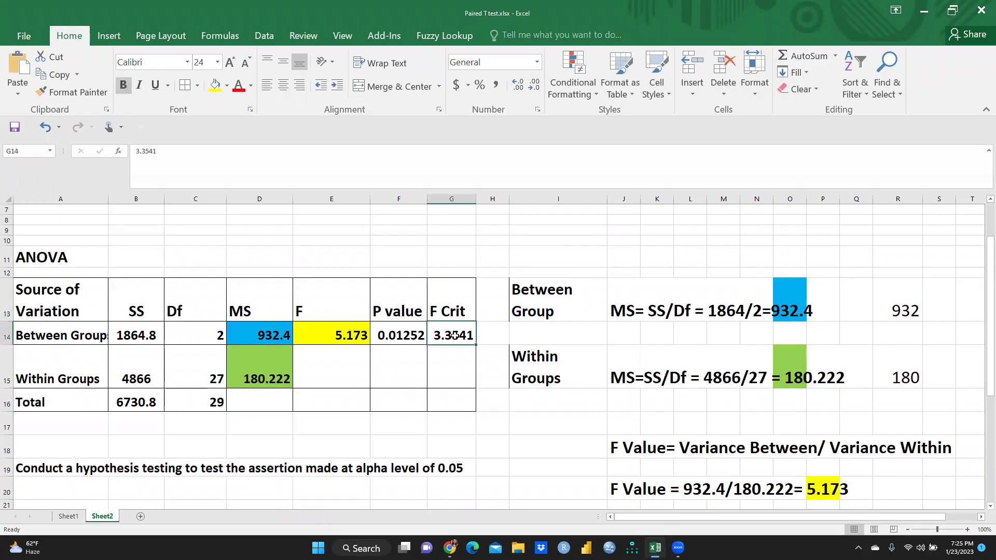
scroll(598, 335, "down", 2)
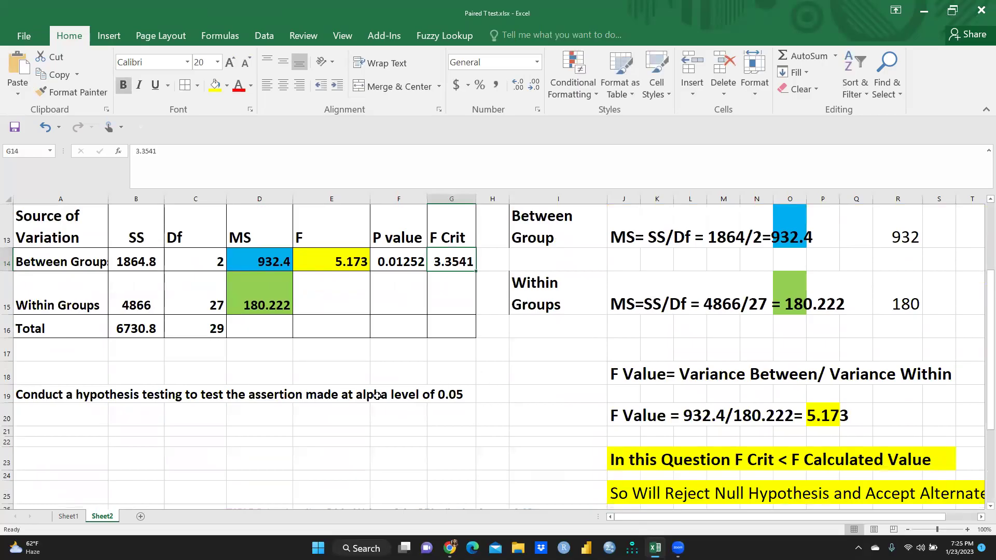
left_click(377, 395)
scroll(460, 393, "down", 4)
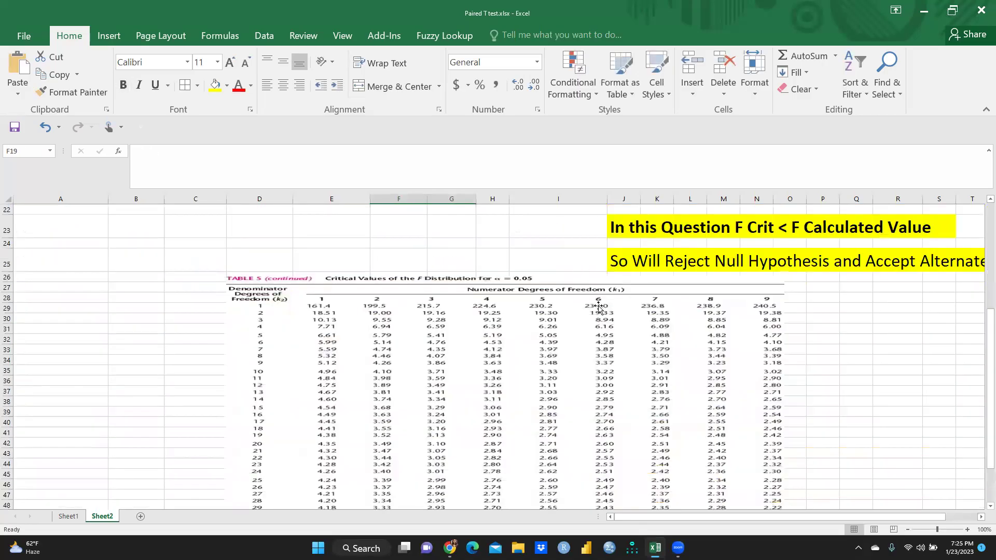
scroll(629, 378, "down", 2)
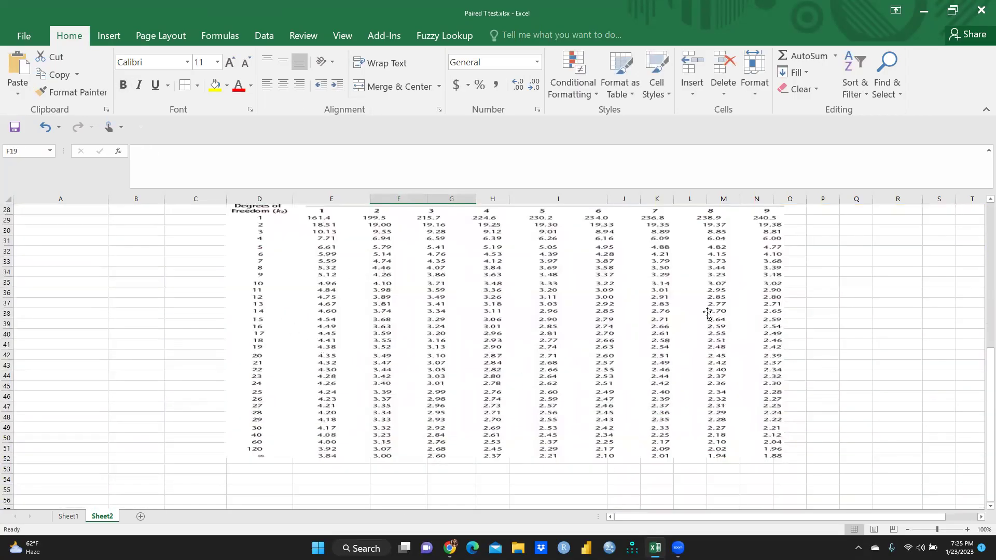
scroll(568, 304, "up", 1)
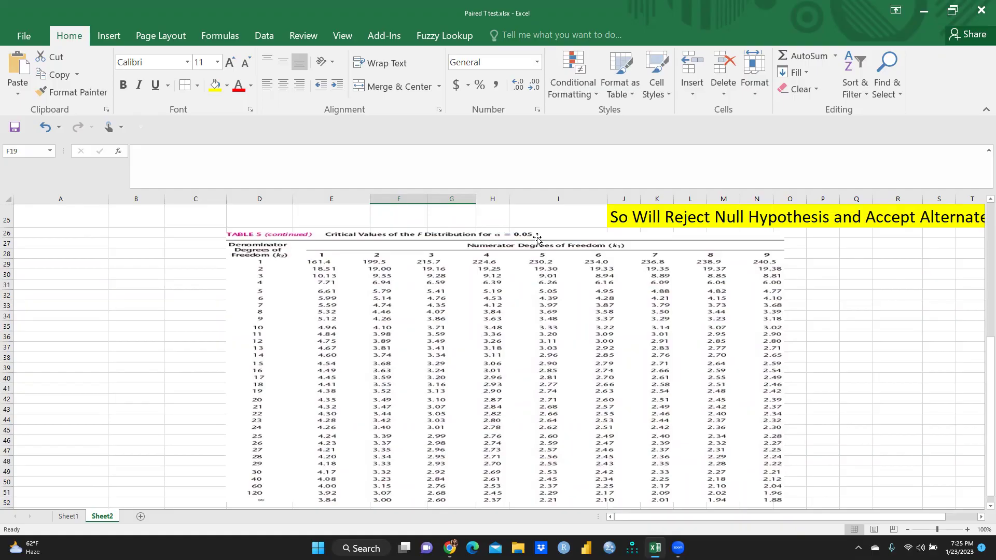
scroll(810, 346, "up", 3)
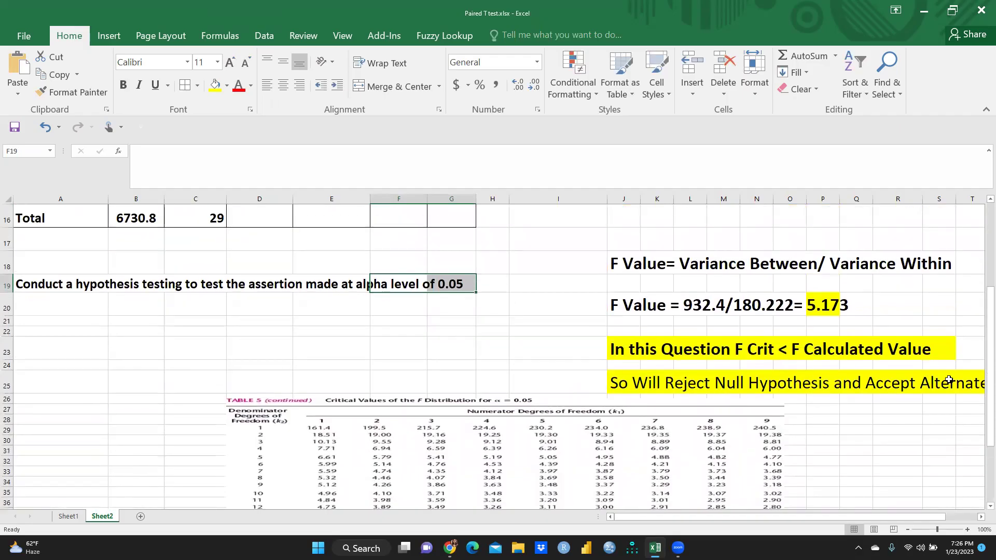
scroll(560, 319, "up", 3)
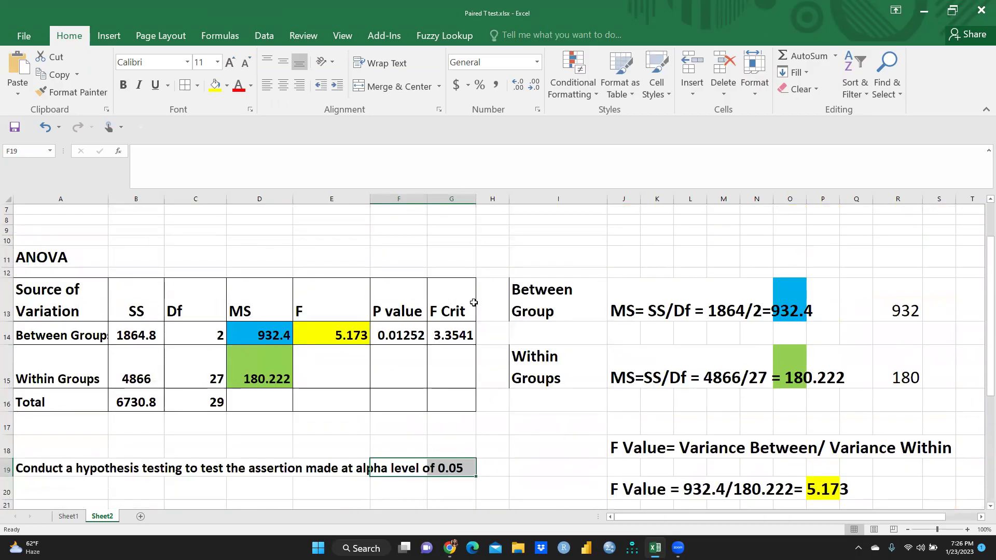
scroll(471, 300, "up", 2)
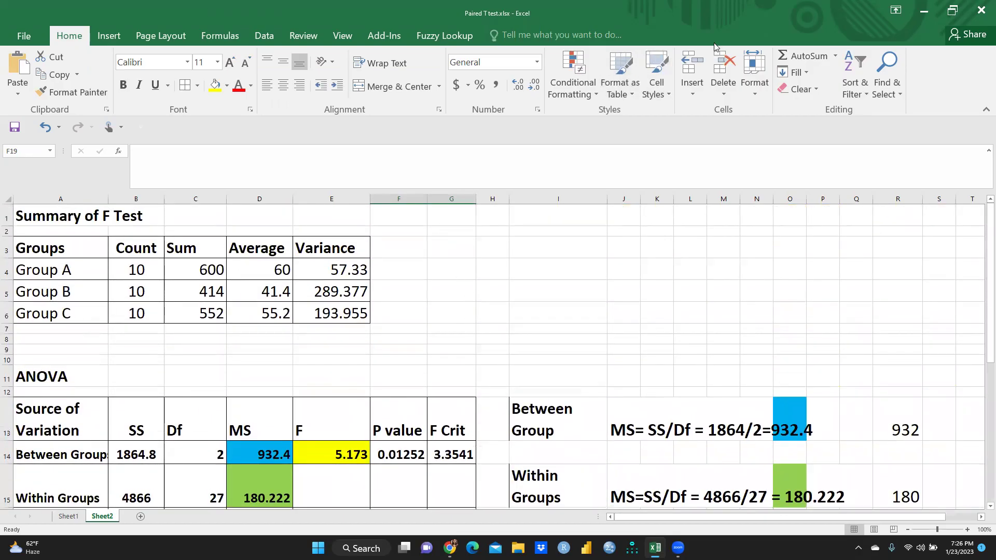